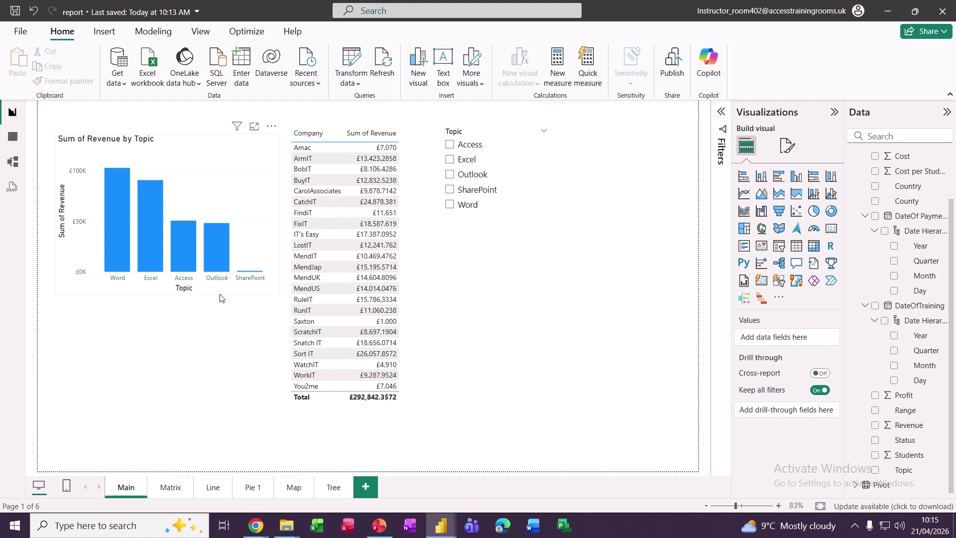
- Turn on data labels for the Sum of Revenue by Topic column chart
left_click(234, 292)
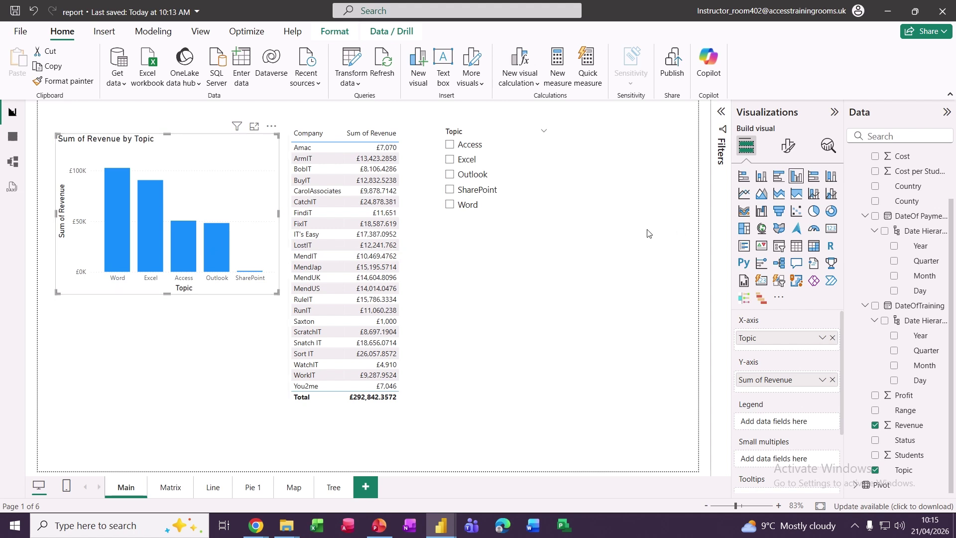
left_click(787, 147)
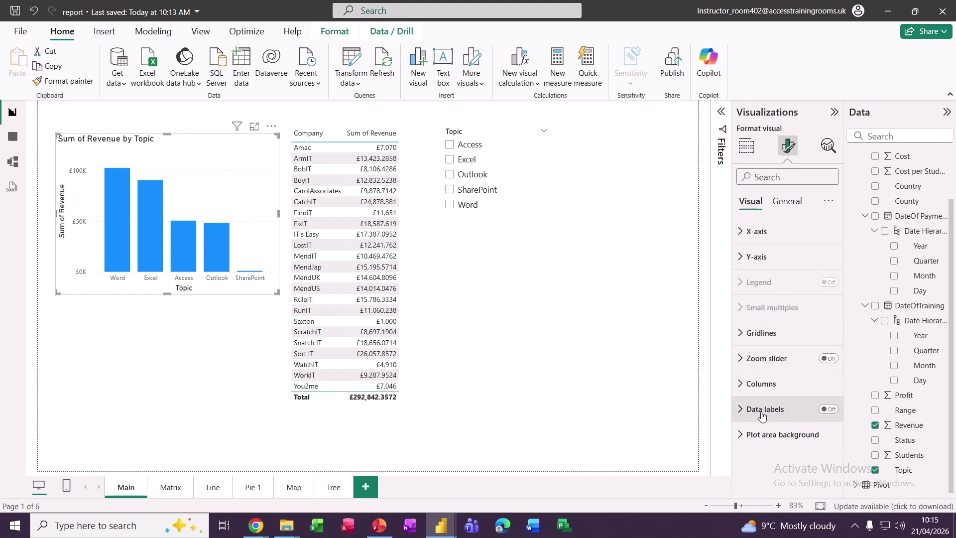
left_click(824, 410)
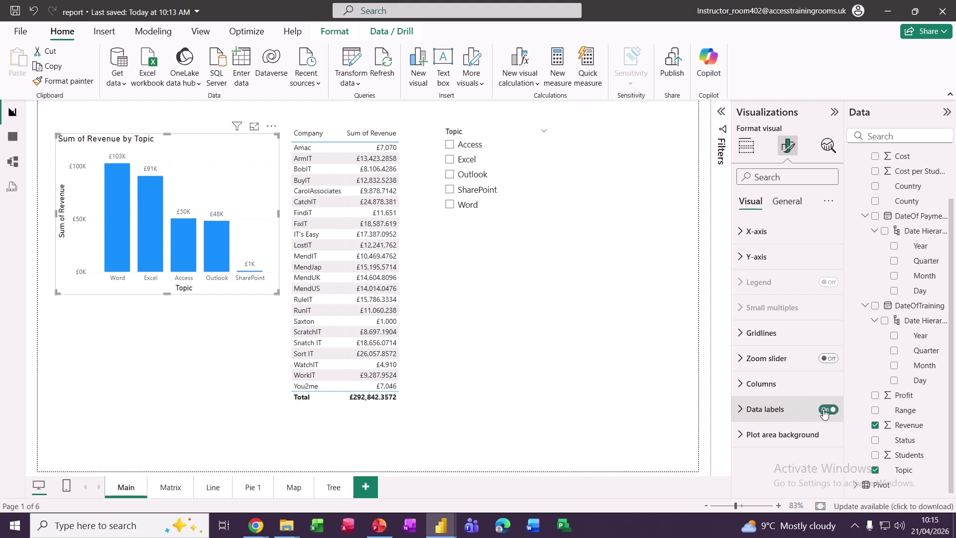
- Make the values of the column chart's data labels bold
left_click(745, 410)
scroll(767, 343, "down", 4)
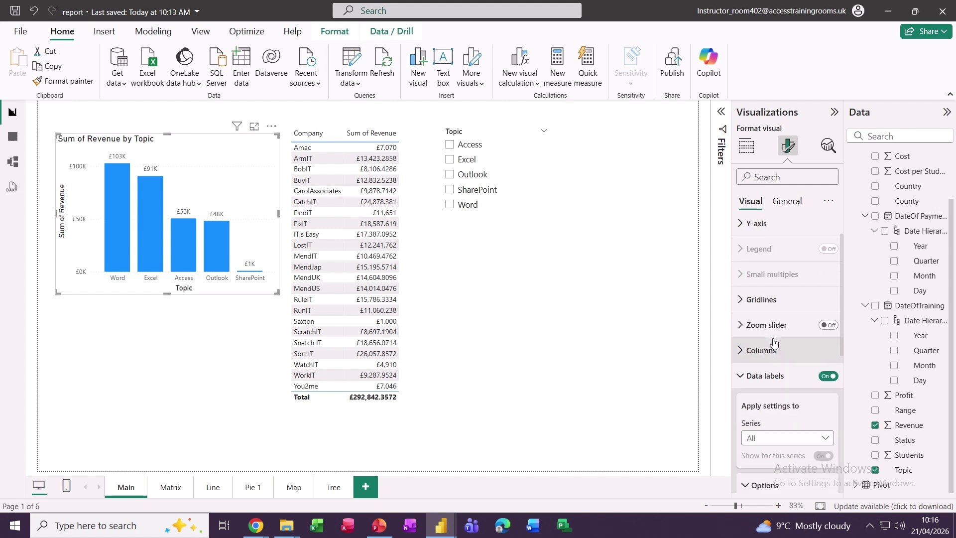
scroll(767, 342, "down", 3)
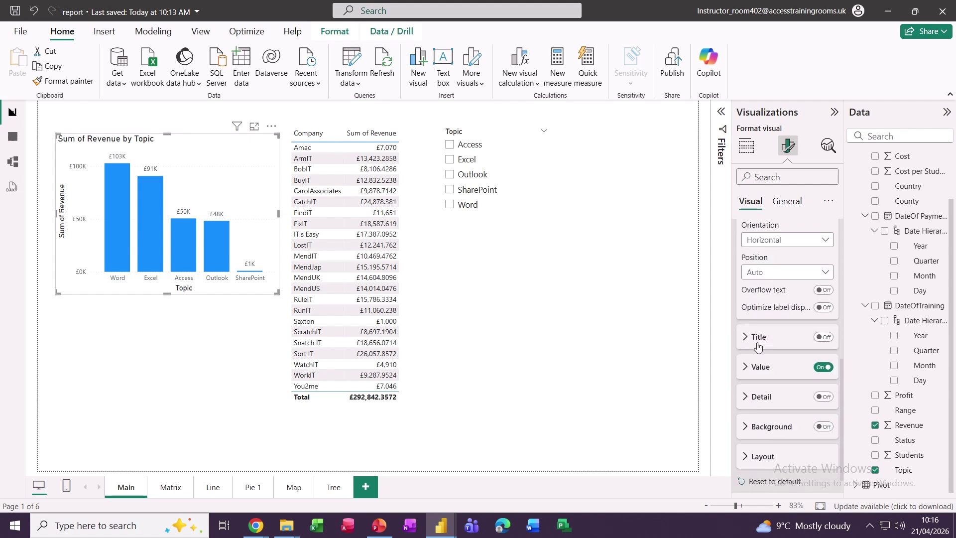
left_click(745, 367)
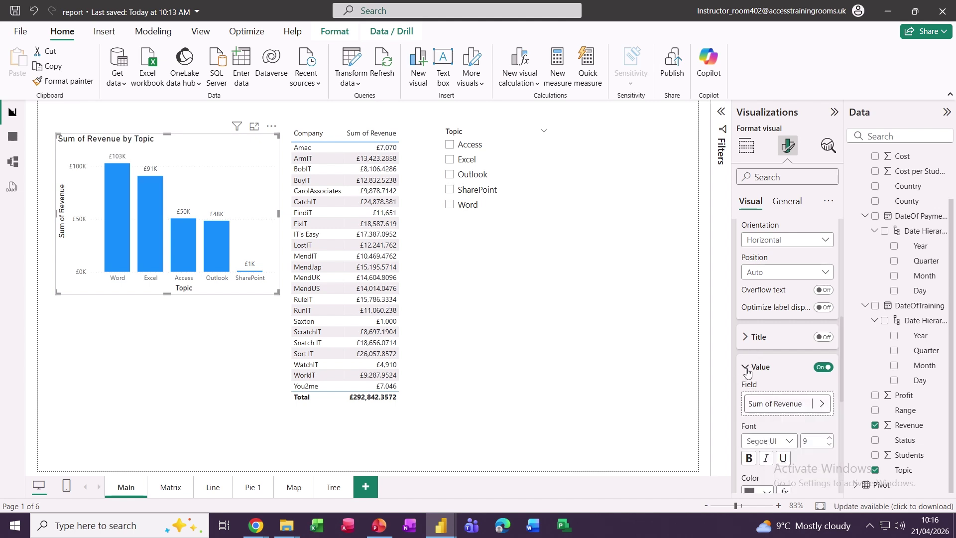
scroll(771, 381, "down", 1)
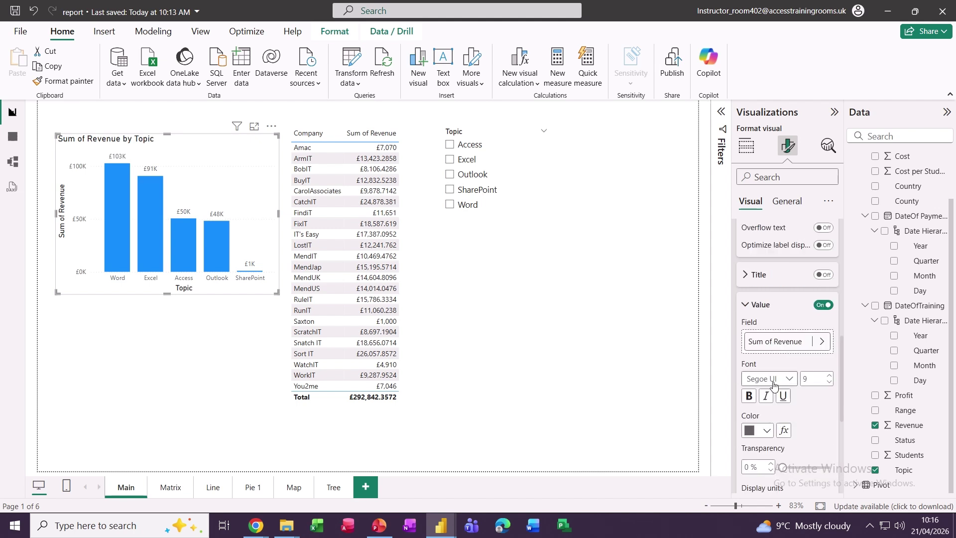
left_click(752, 396)
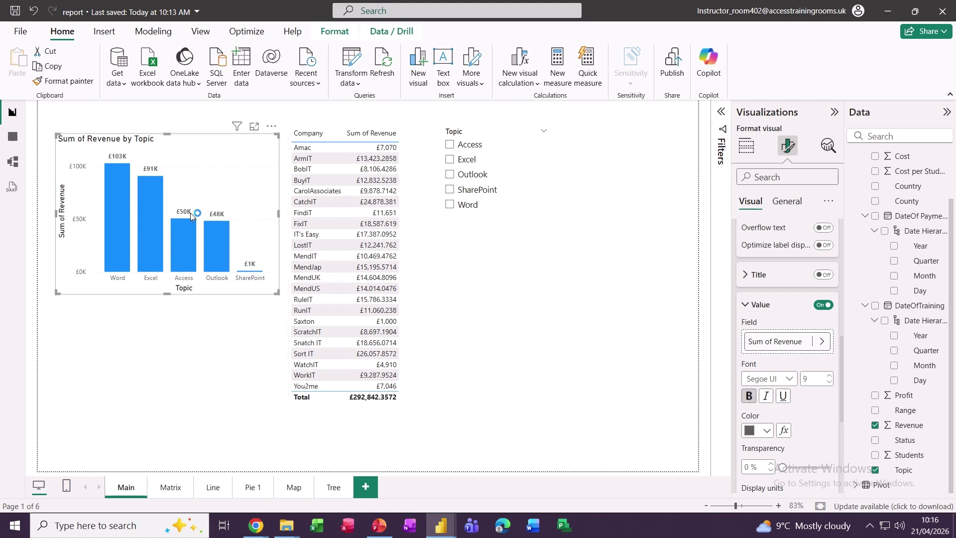
left_click(745, 305)
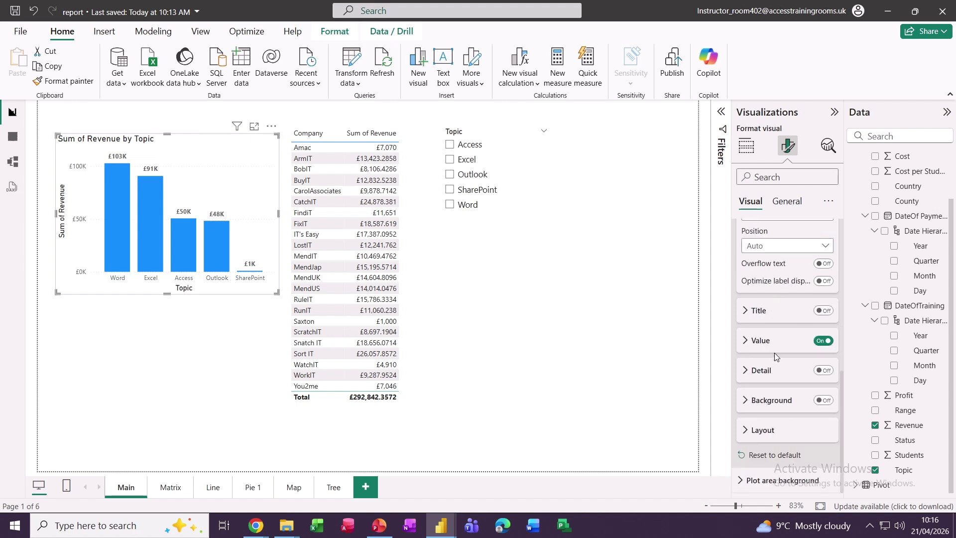
- Rename the column chart's Y-axis field to Revenue
scroll(773, 347, "up", 4)
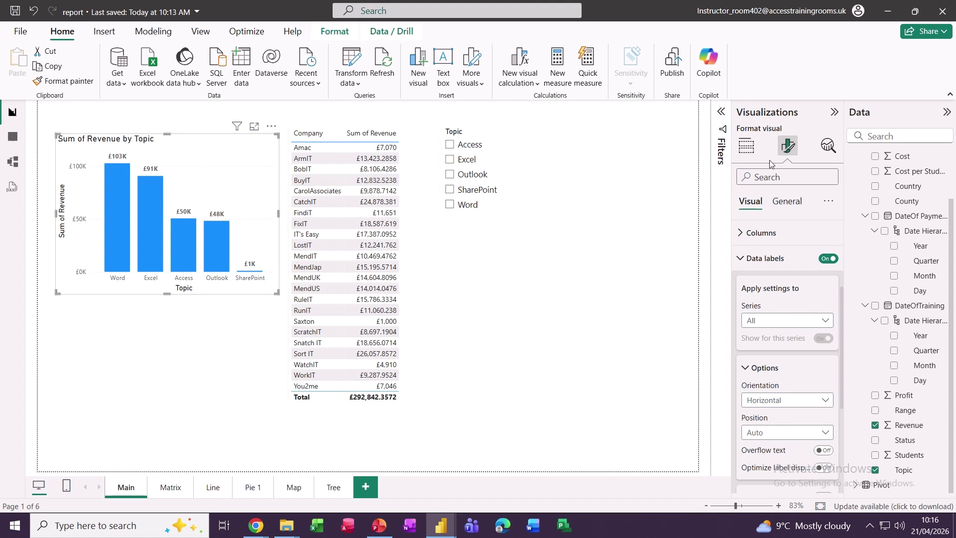
left_click(745, 146)
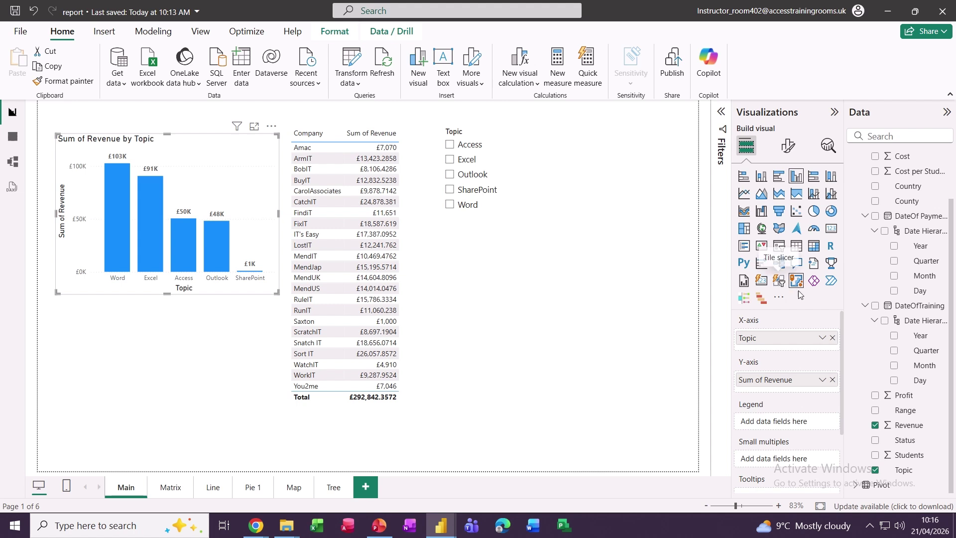
double_click(762, 382)
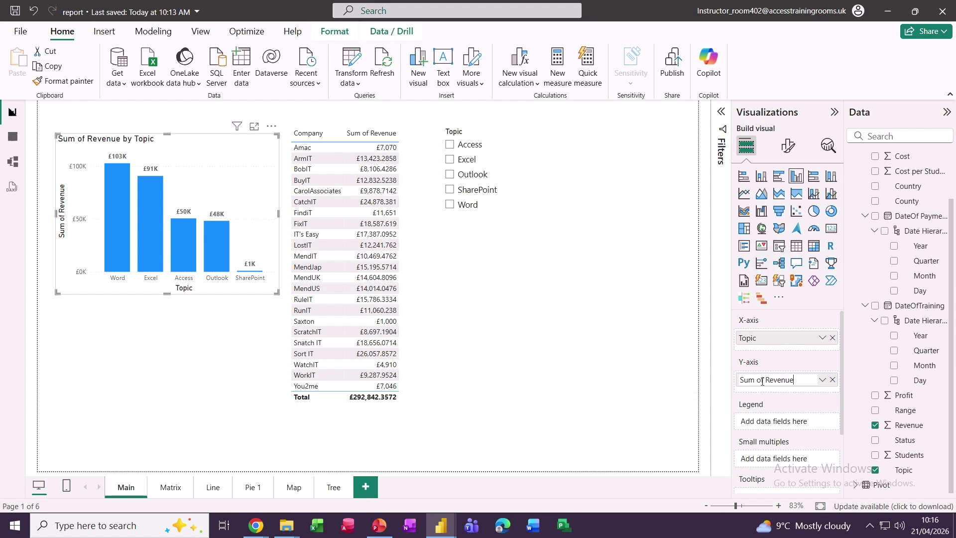
left_click_drag(765, 380, 727, 385)
key("Delete")
key("Return")
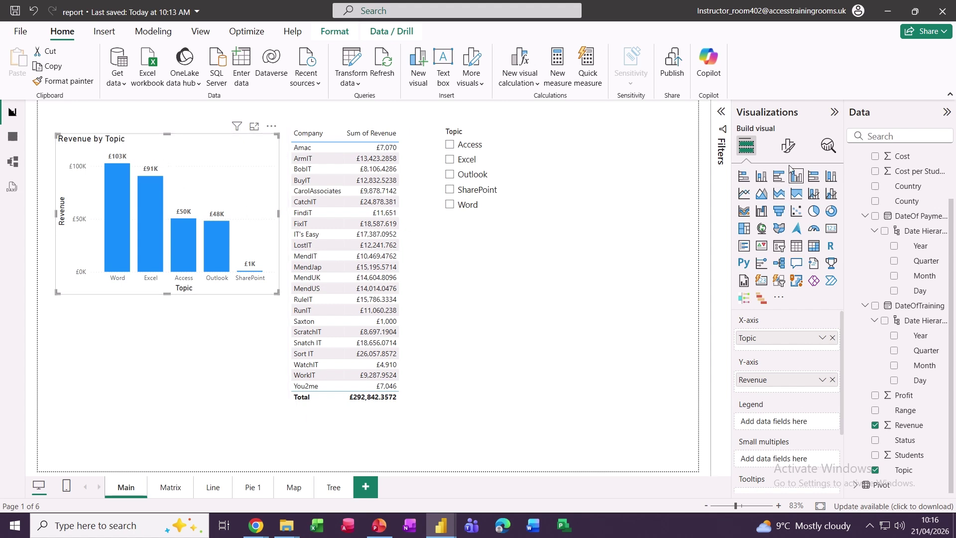
- Make the chart title "Revenue by Topic" bold and align it to the centre
left_click(789, 147)
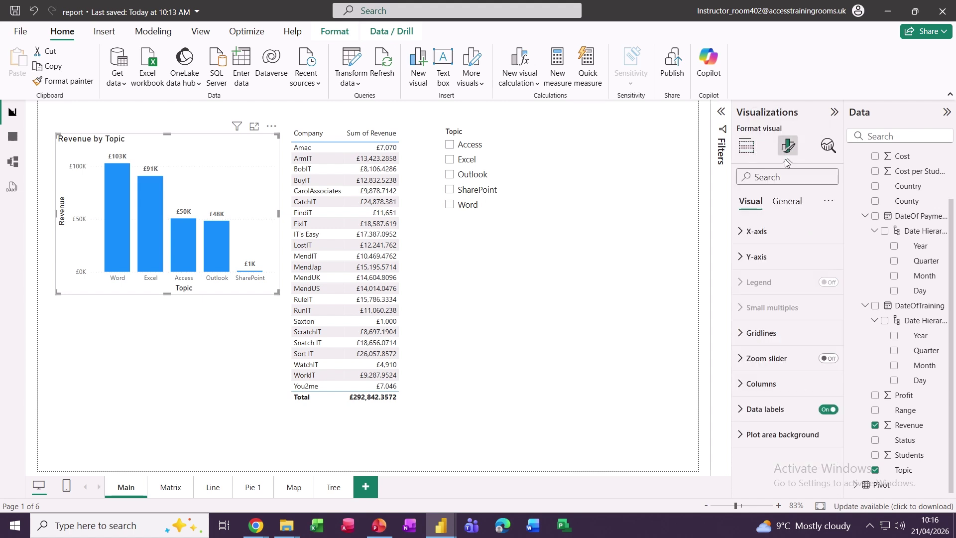
left_click(785, 202)
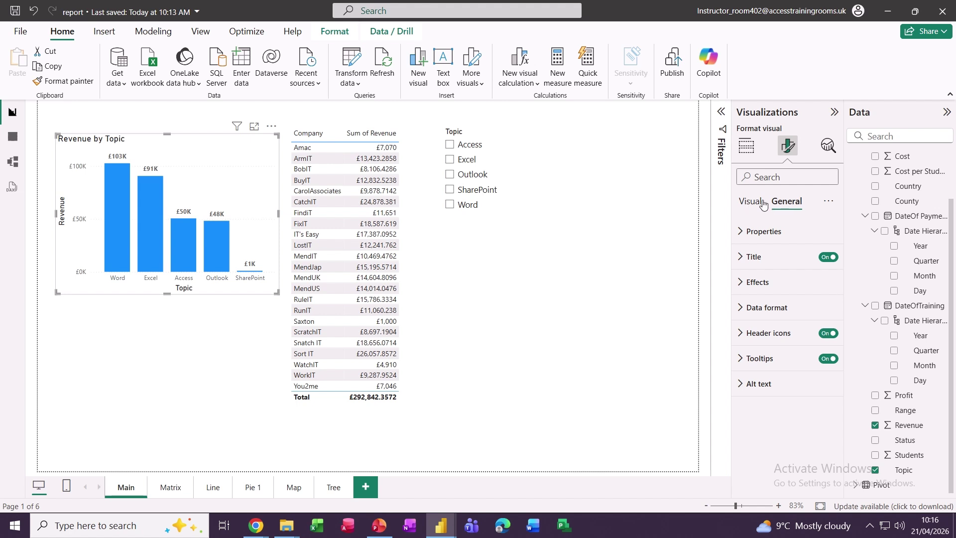
left_click(740, 259)
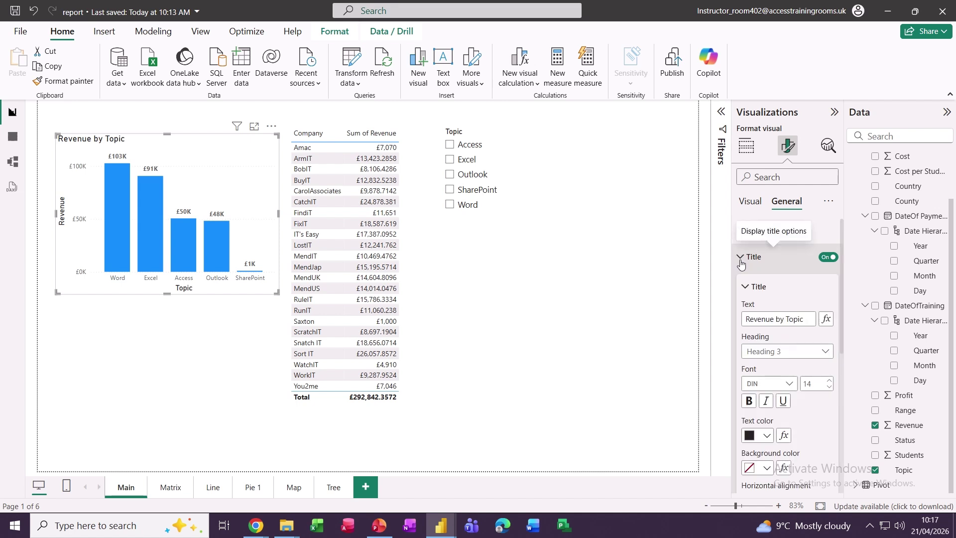
left_click(747, 401)
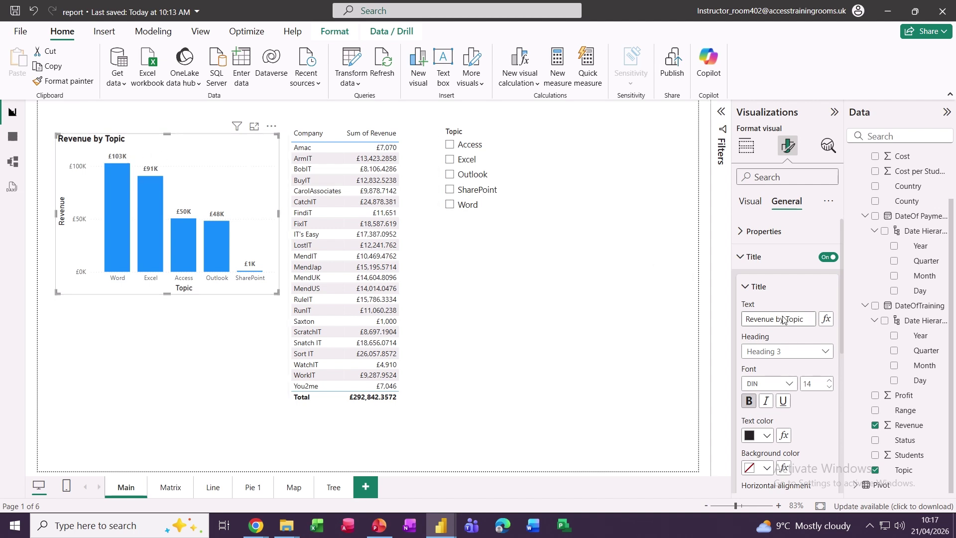
scroll(783, 319, "down", 3)
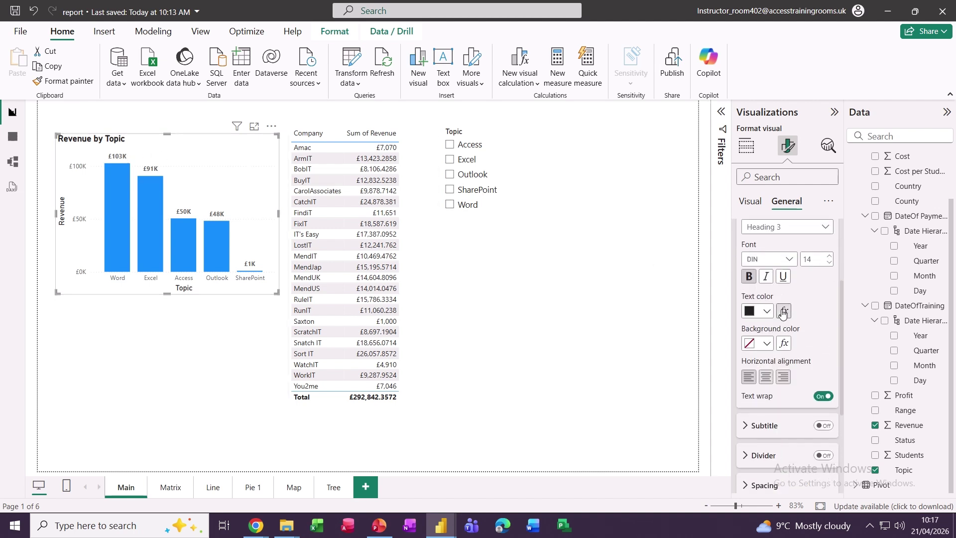
left_click(766, 378)
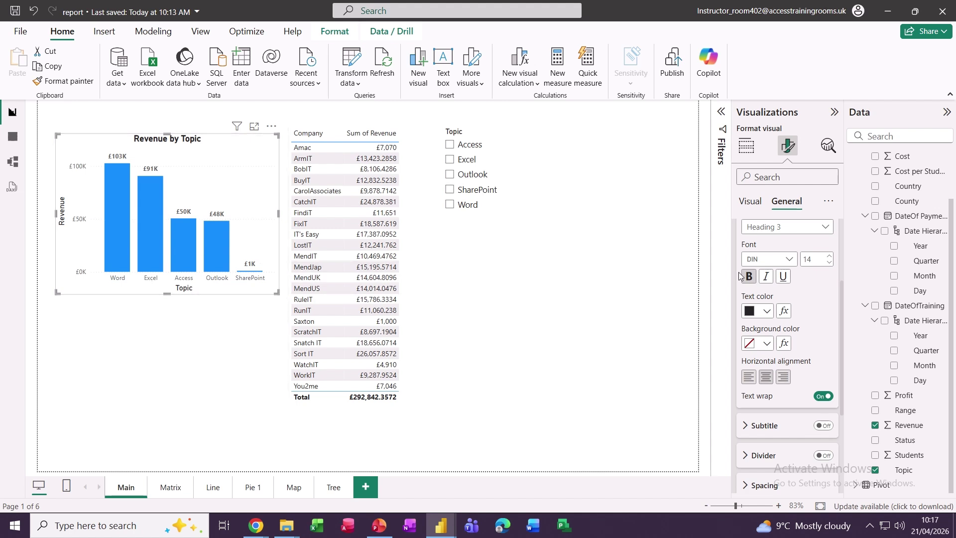
scroll(740, 277, "up", 5)
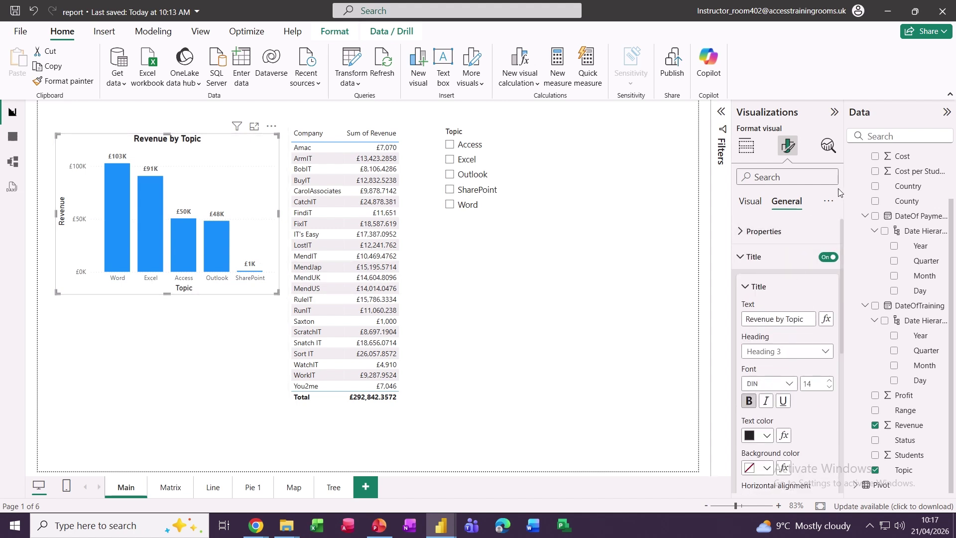
- Make the X-axis values of the Revenue by Topic chart bold
left_click(747, 203)
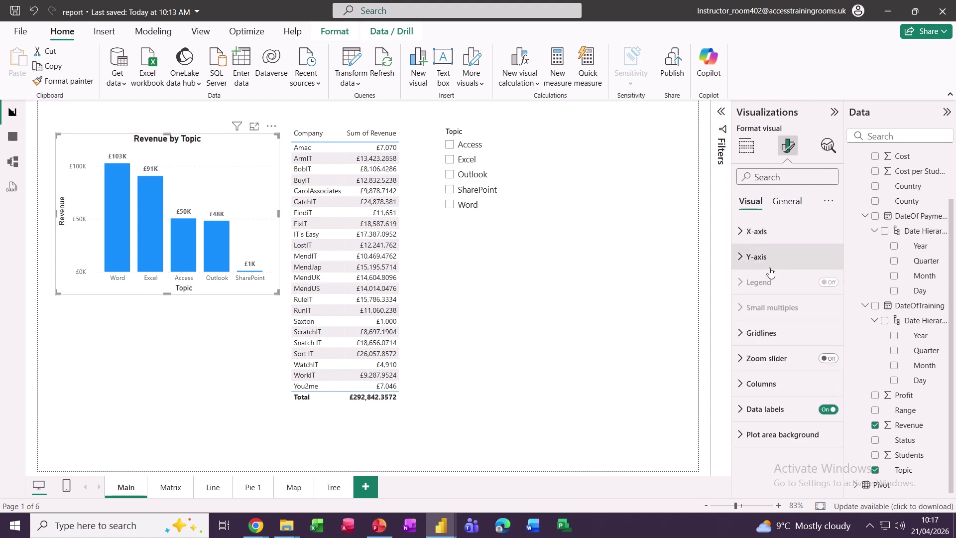
left_click(744, 234)
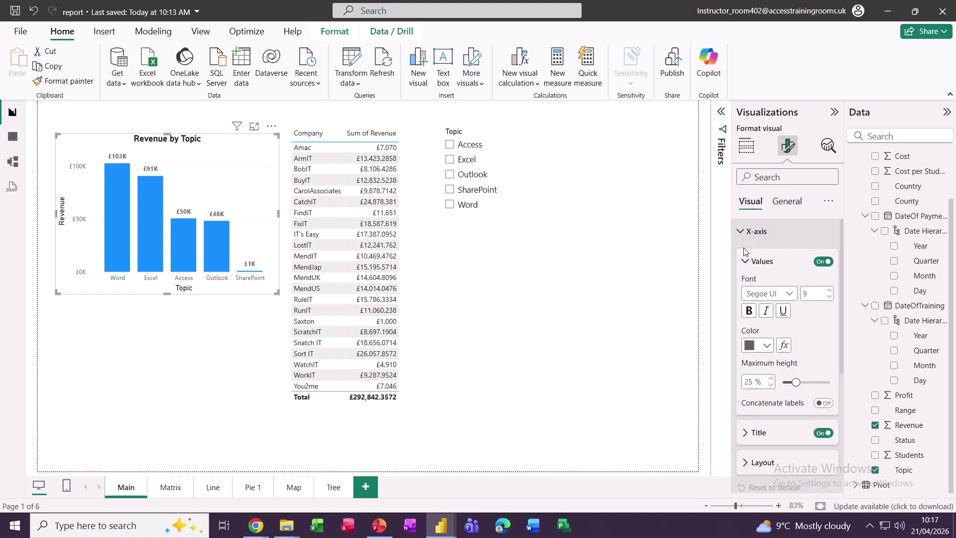
left_click(749, 310)
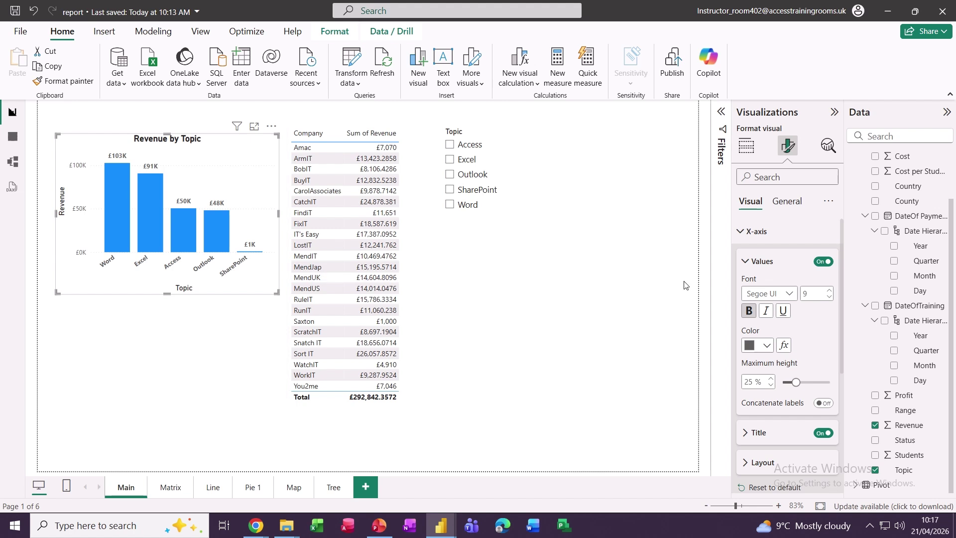
left_click(741, 231)
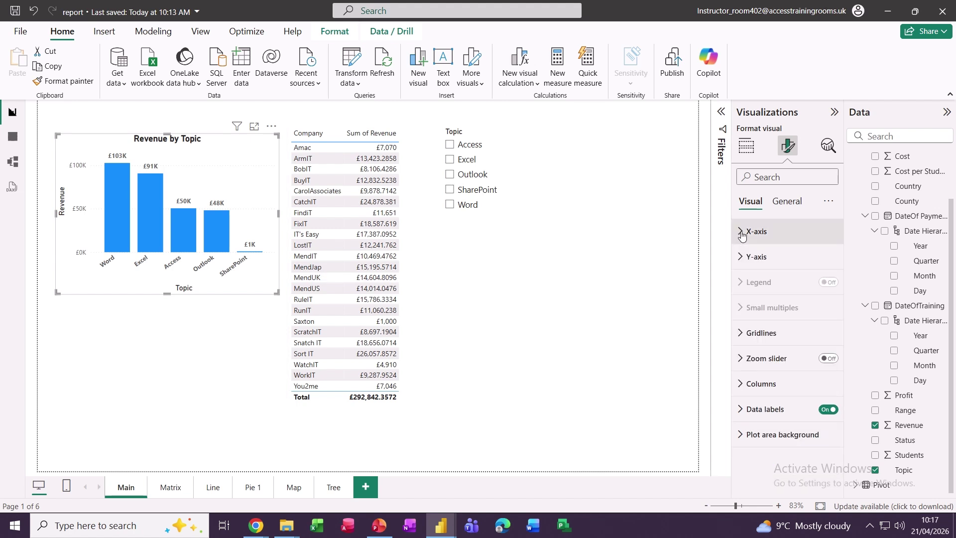
- Make the Y-axis values of the Revenue by Topic chart bold
left_click(740, 257)
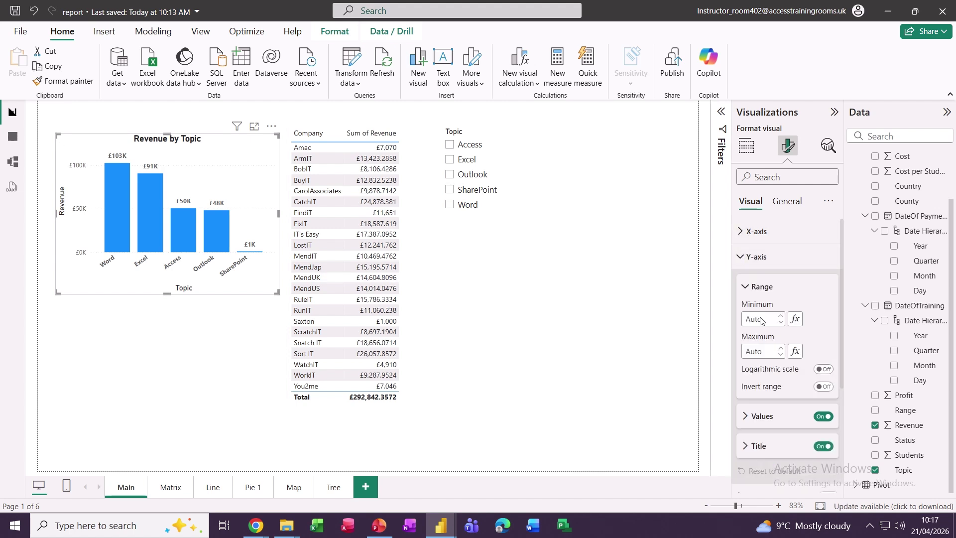
scroll(783, 363, "down", 3)
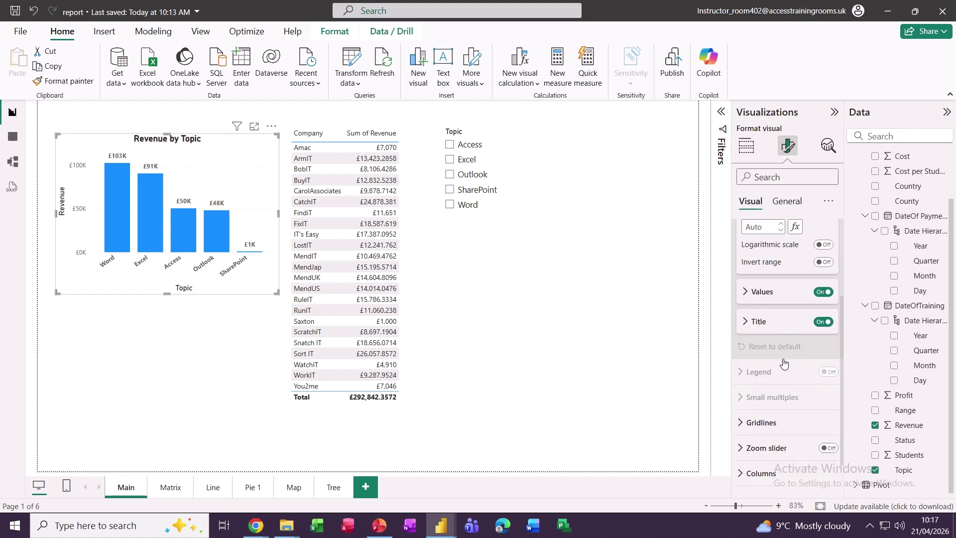
left_click(745, 294)
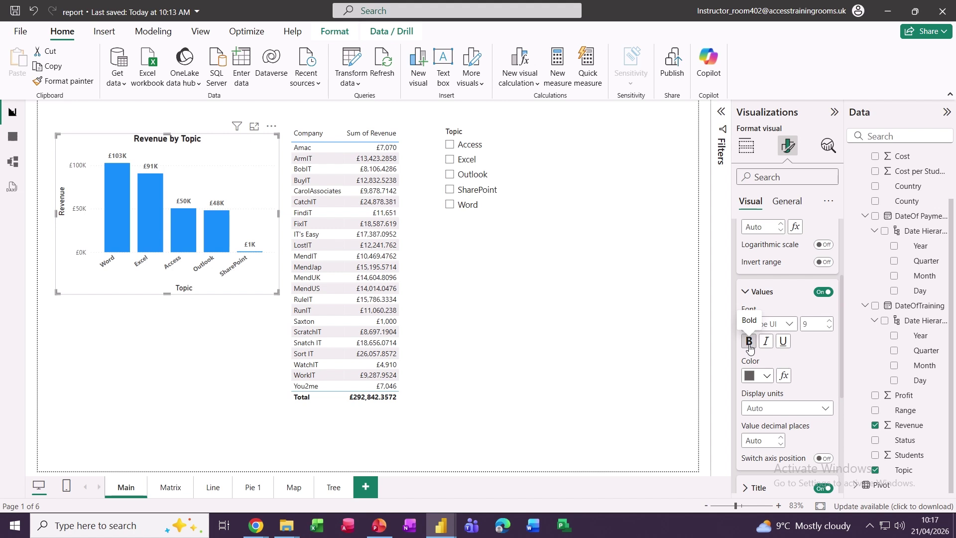
left_click(749, 344)
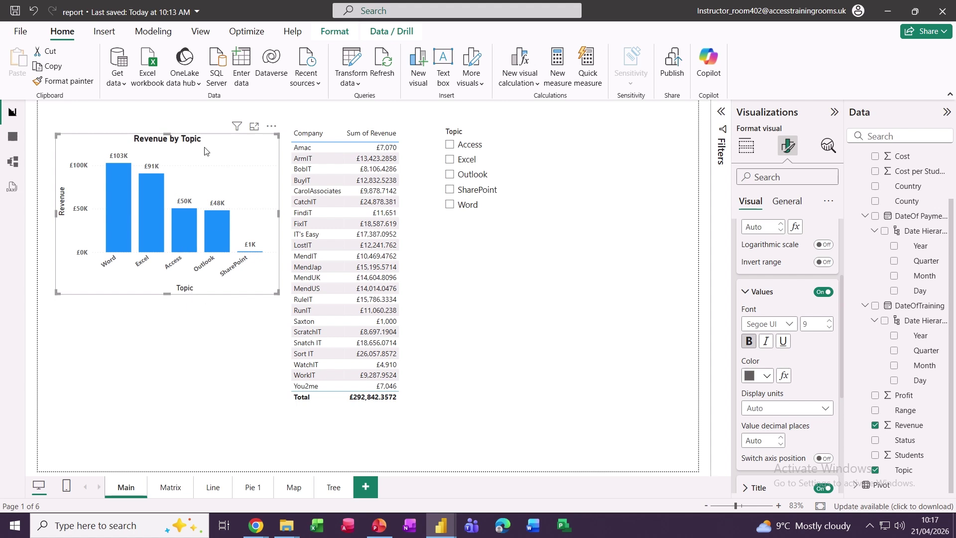
- Set the background colour of the Revenue by Topic chart to a light orange theme shade
left_click(779, 202)
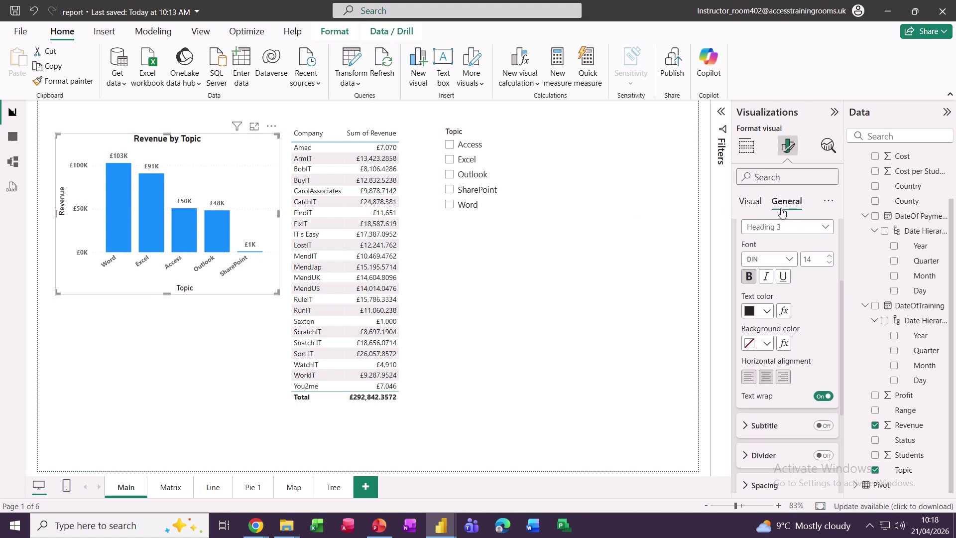
scroll(808, 308, "up", 3)
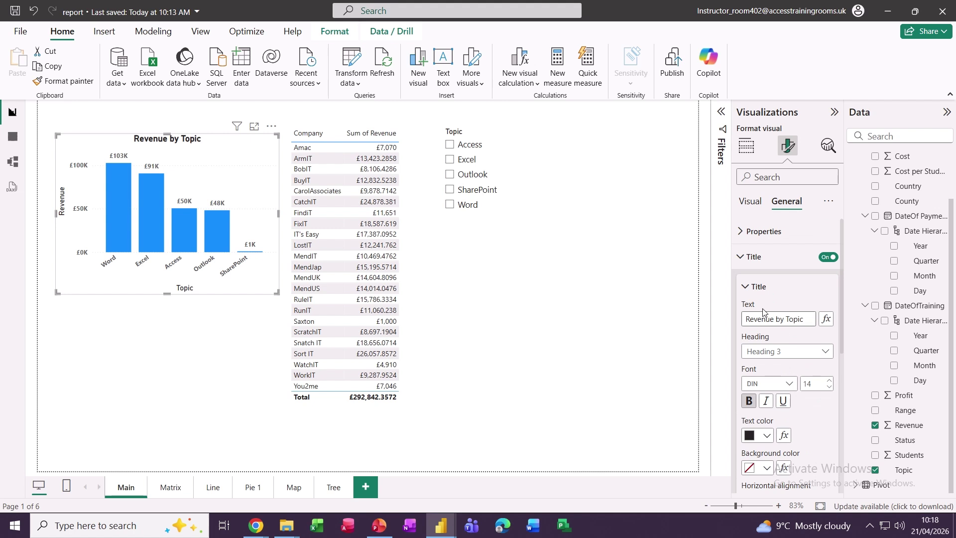
left_click(746, 287)
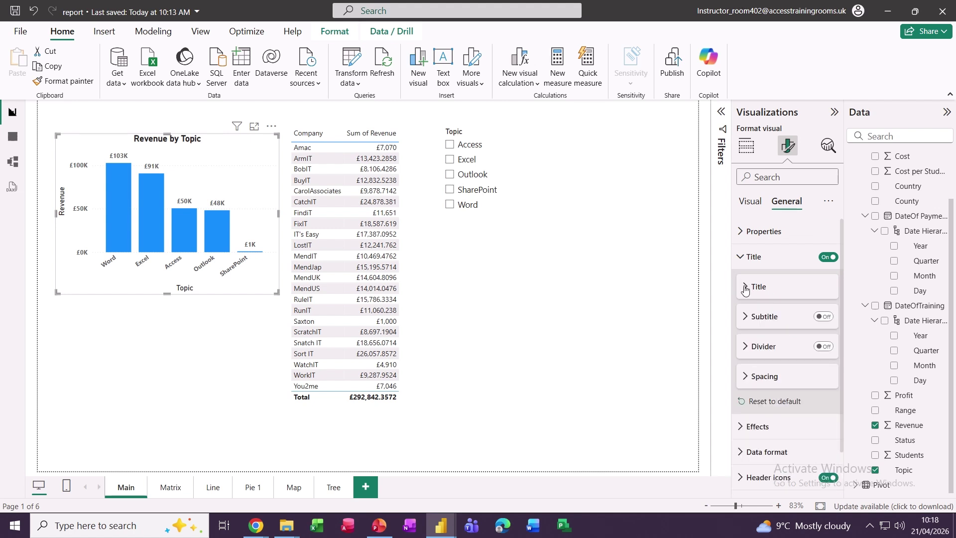
left_click(749, 257)
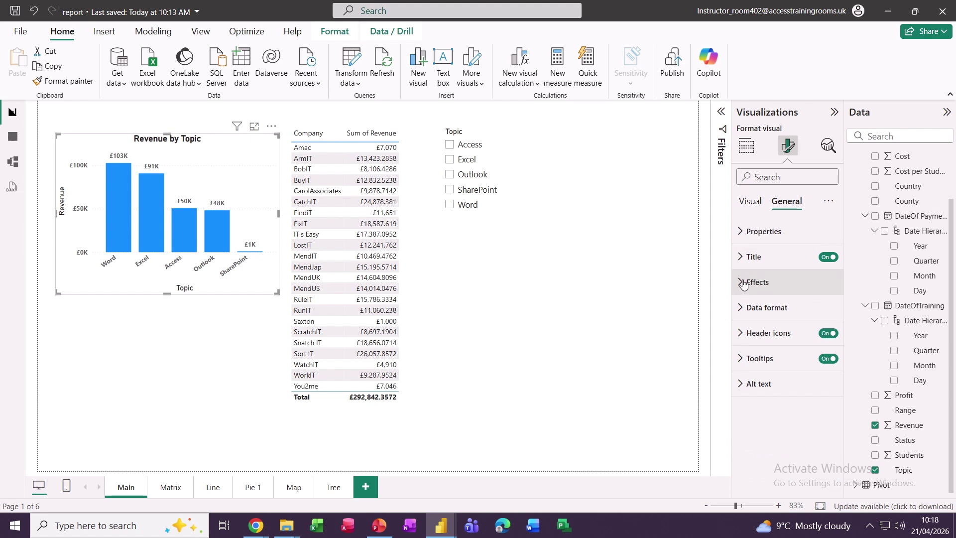
left_click(743, 284)
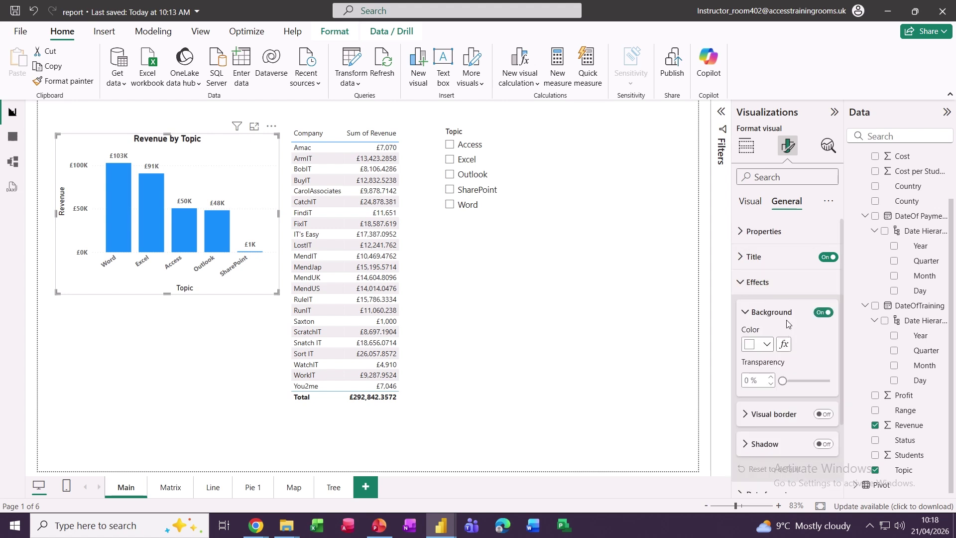
left_click(767, 346)
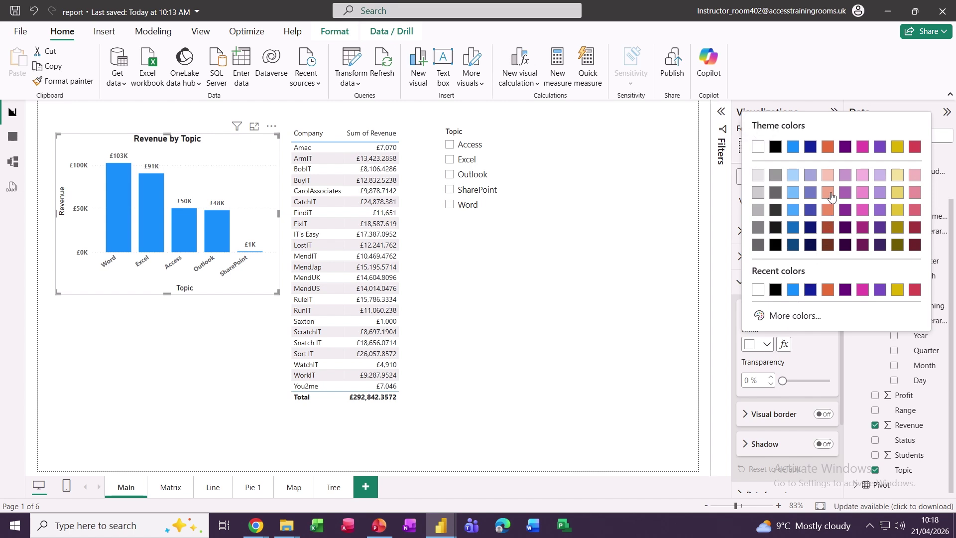
left_click(828, 193)
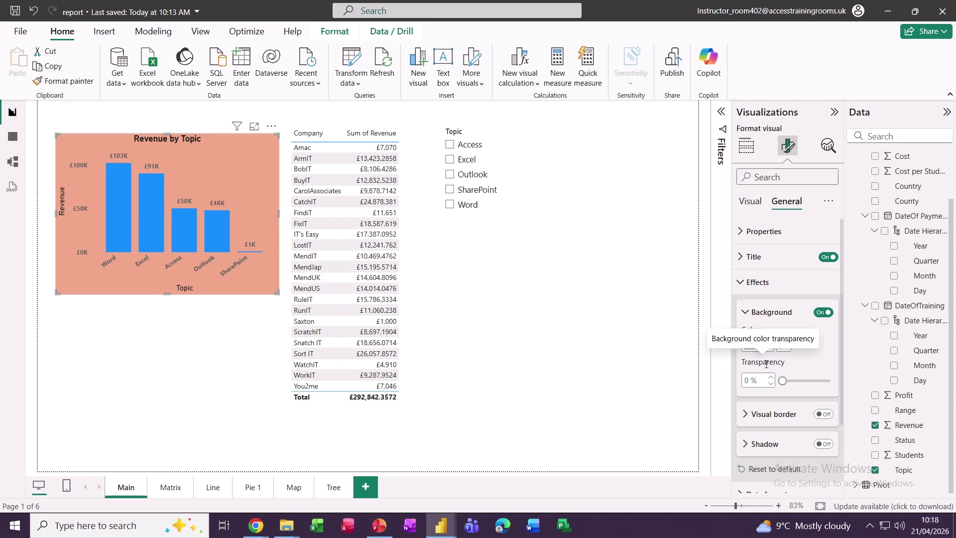
- Set the background colour of the Revenue by Topic chart to Theme color 3, 60% lighter
left_click(766, 344)
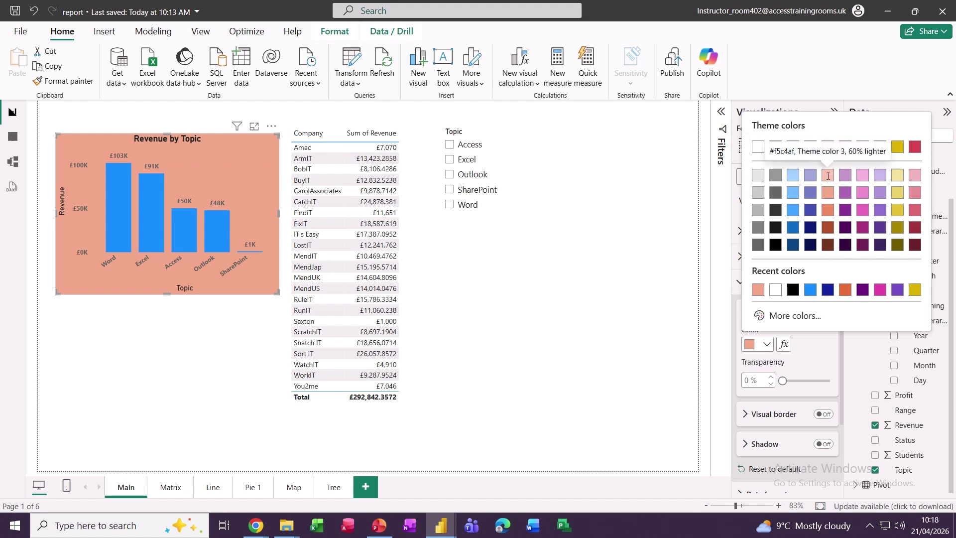
left_click(828, 175)
- Add a black visual border to the Revenue by Topic chart with 4 px rounded corners and a 4 px width
scroll(757, 339, "down", 3)
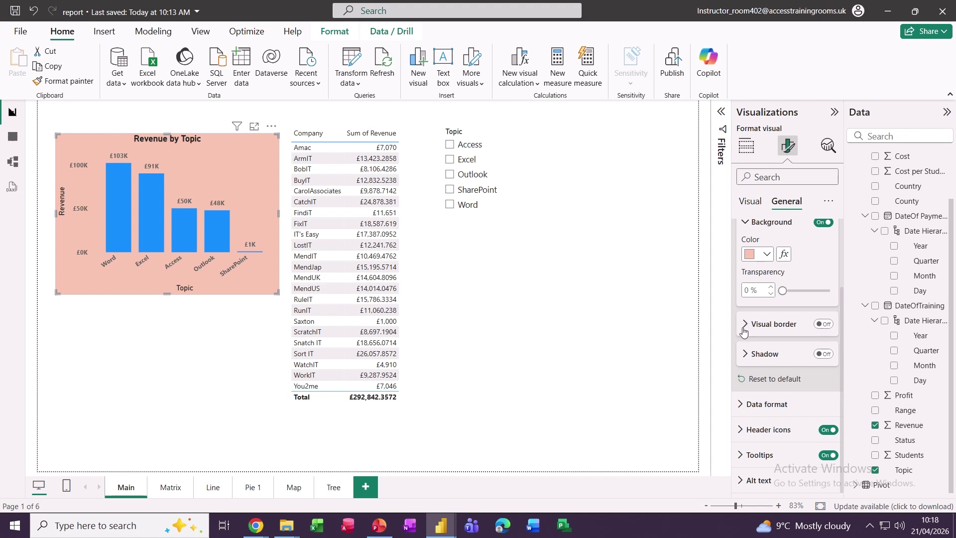
left_click(747, 329)
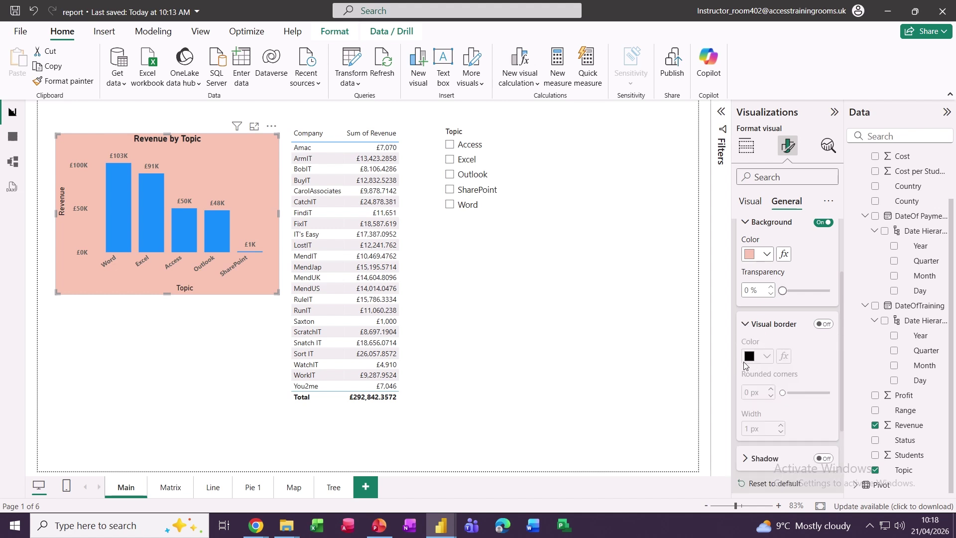
left_click(823, 324)
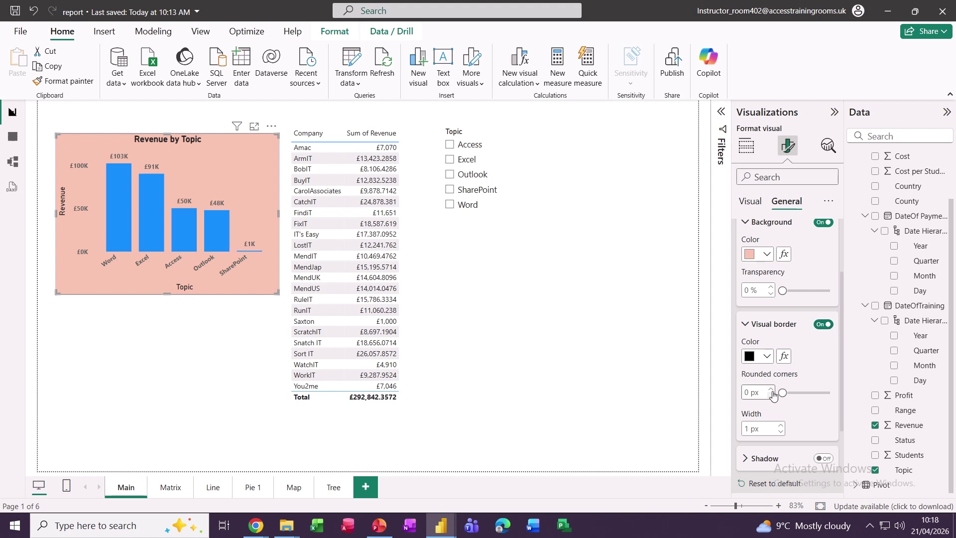
left_click(771, 390)
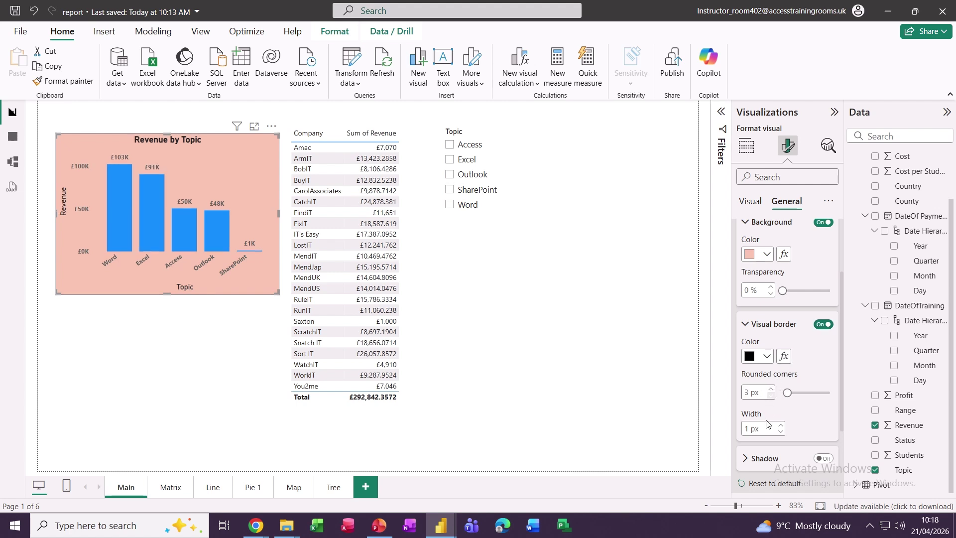
scroll(757, 427, "down", 4)
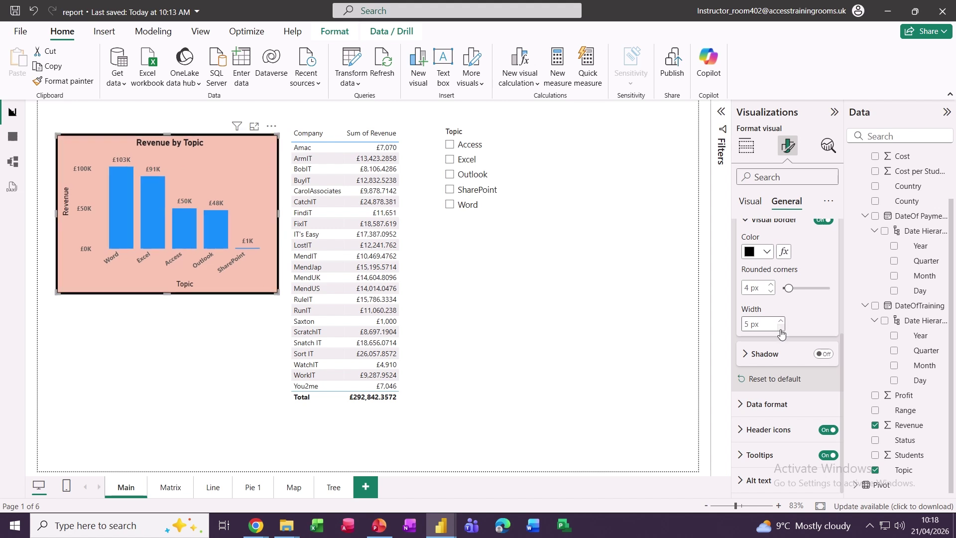
left_click(780, 322)
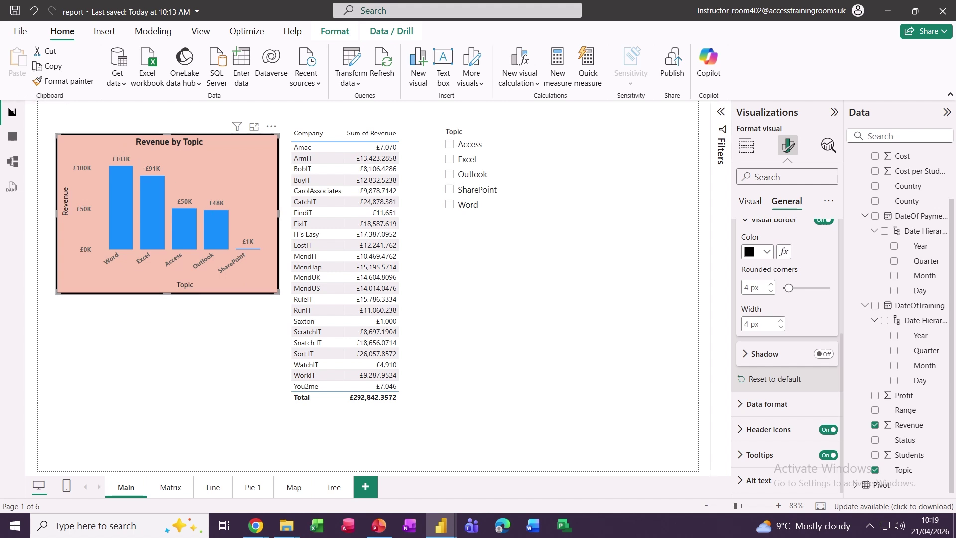
- Copy the Revenue by Topic chart's formatting onto the Company revenue table with Format Painter, leaving no table row selected
left_click(50, 81)
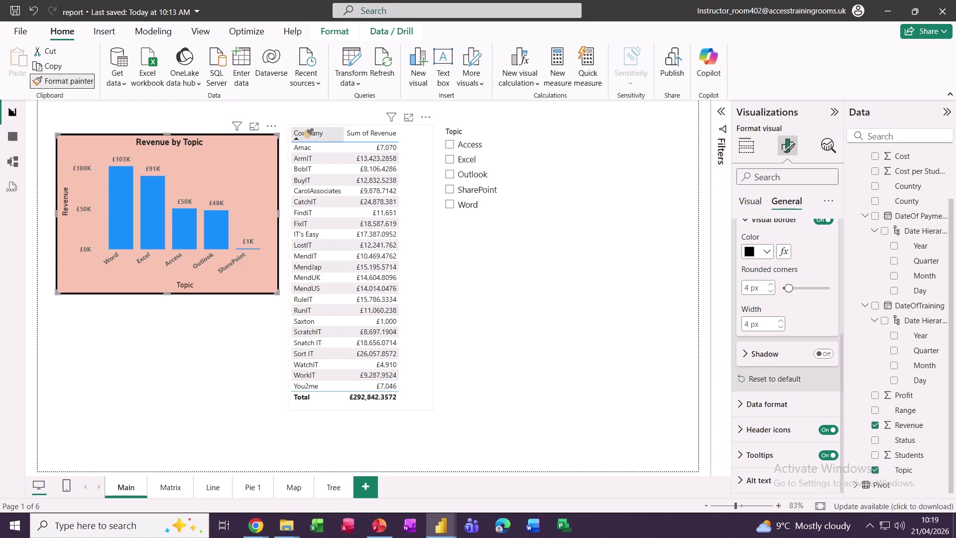
left_click(334, 128)
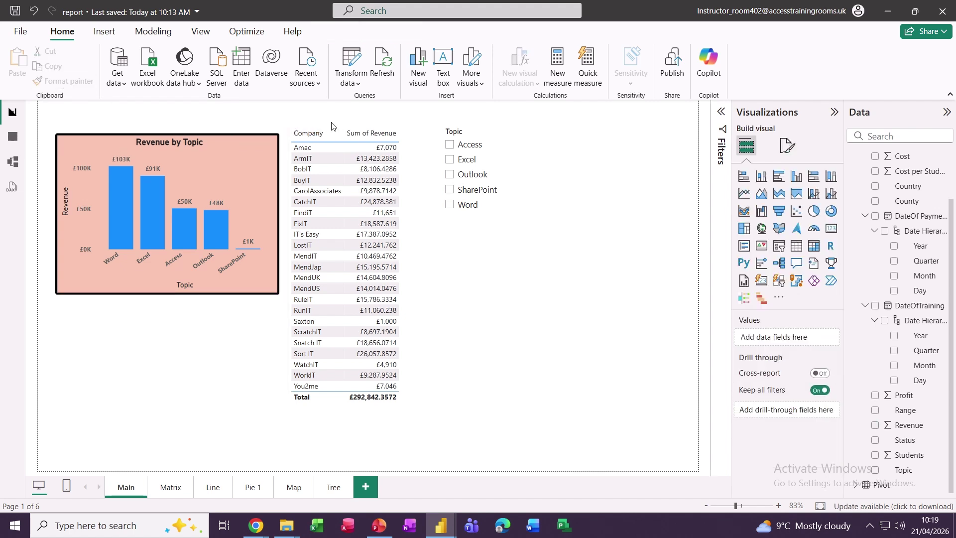
left_click(259, 158)
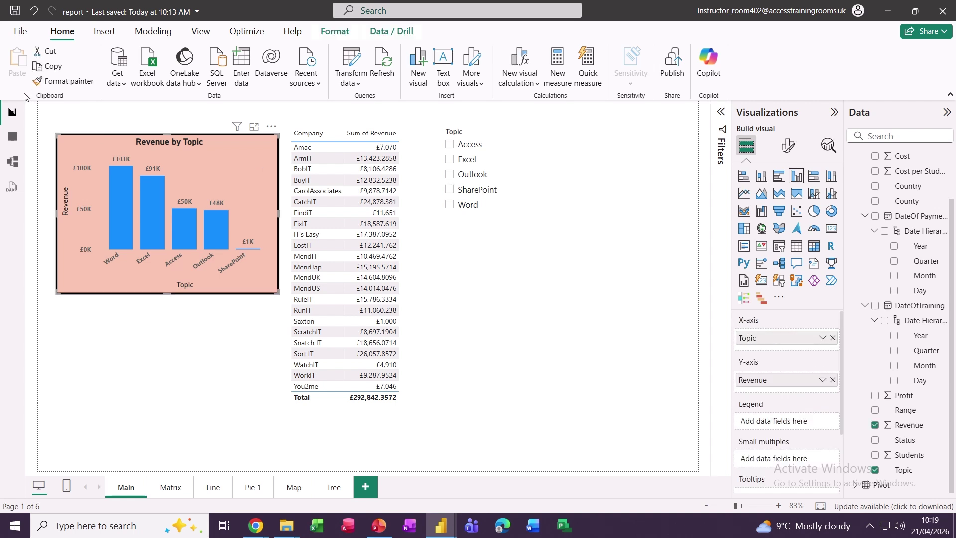
left_click(44, 85)
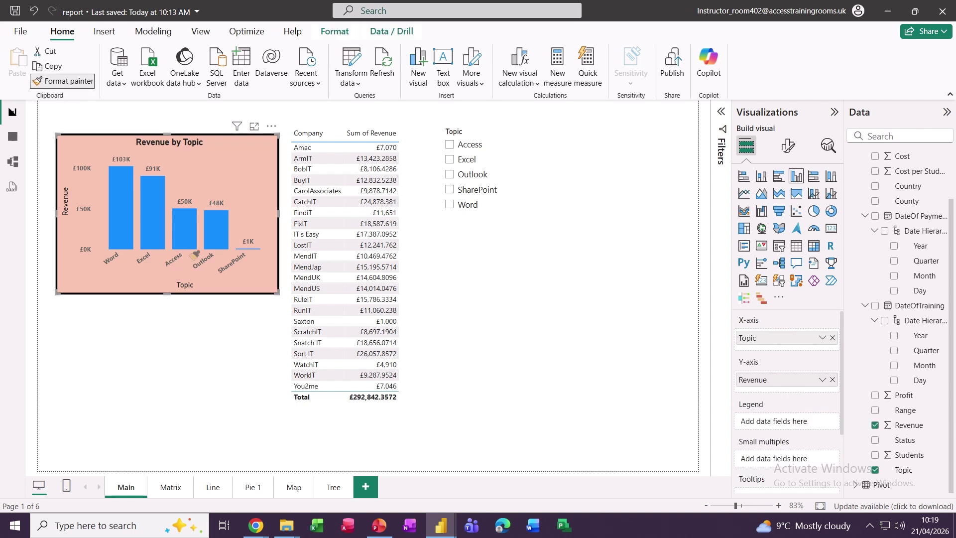
left_click(341, 345)
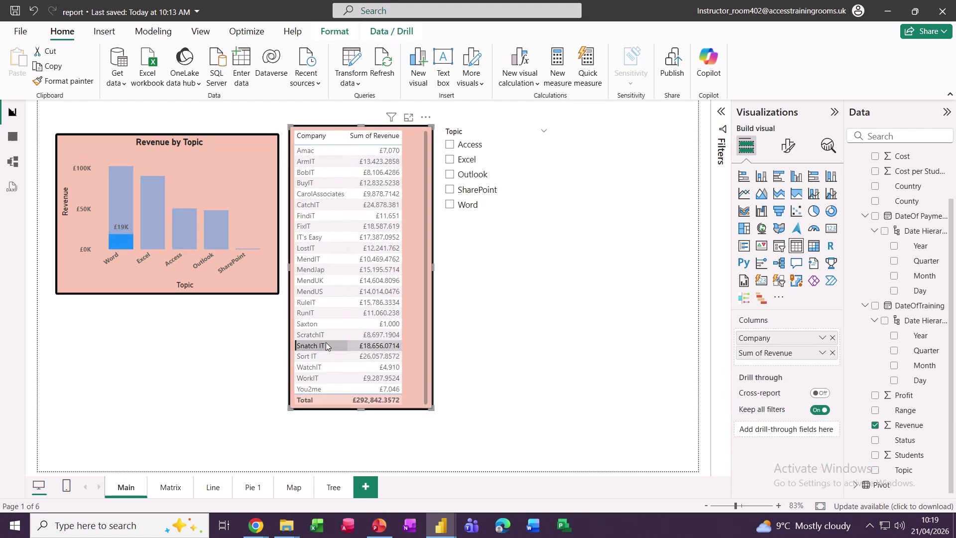
left_click(325, 347)
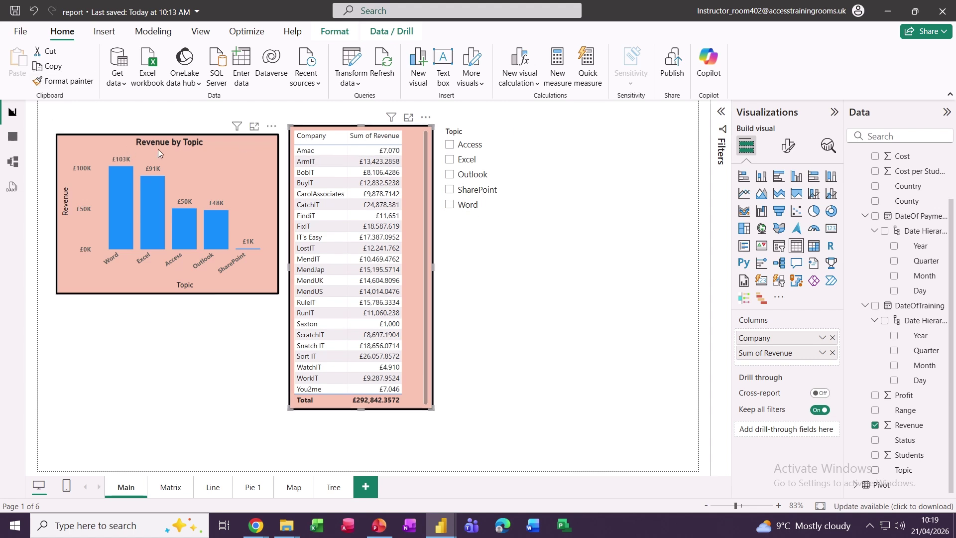
- Copy the Revenue by Topic chart's formatting onto the Topic slicer with Format Painter, leaving no topic selected
left_click(239, 159)
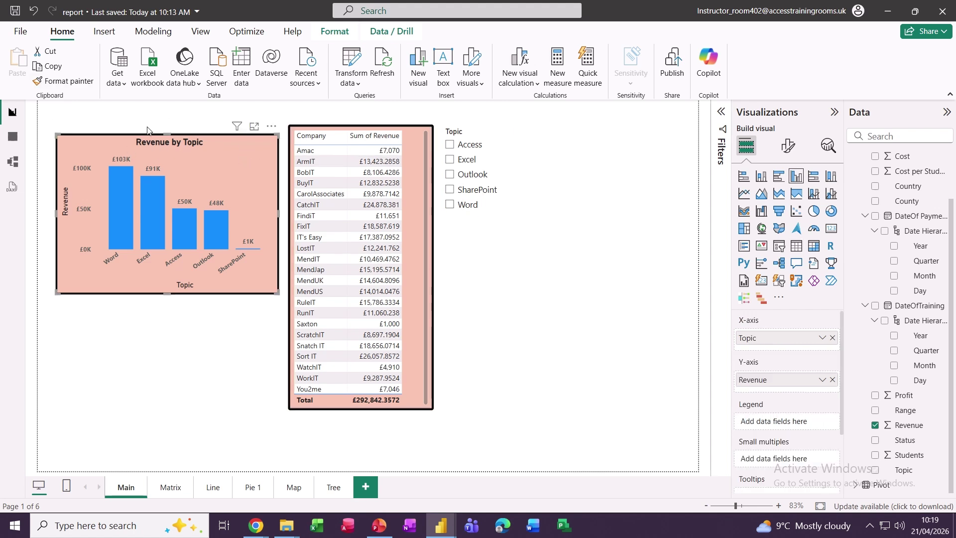
left_click(64, 81)
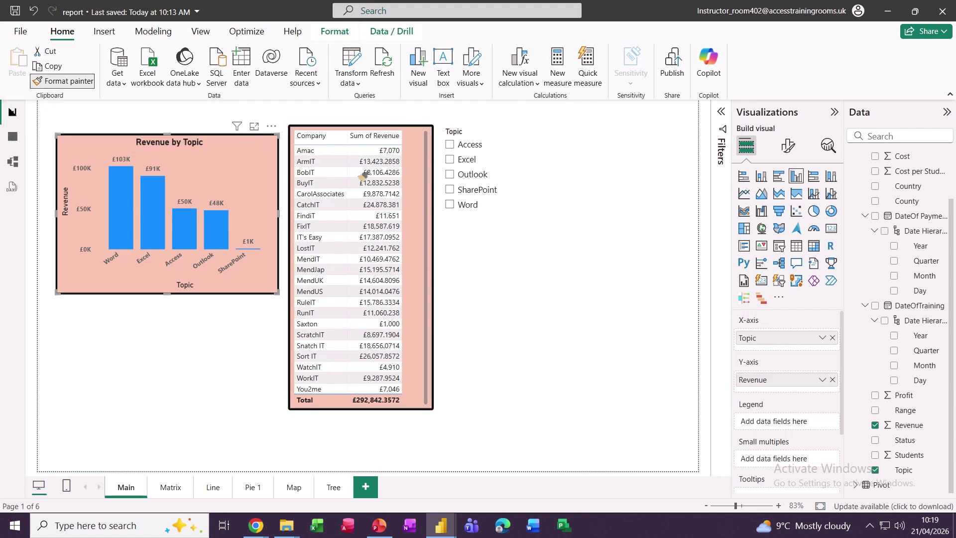
left_click(506, 196)
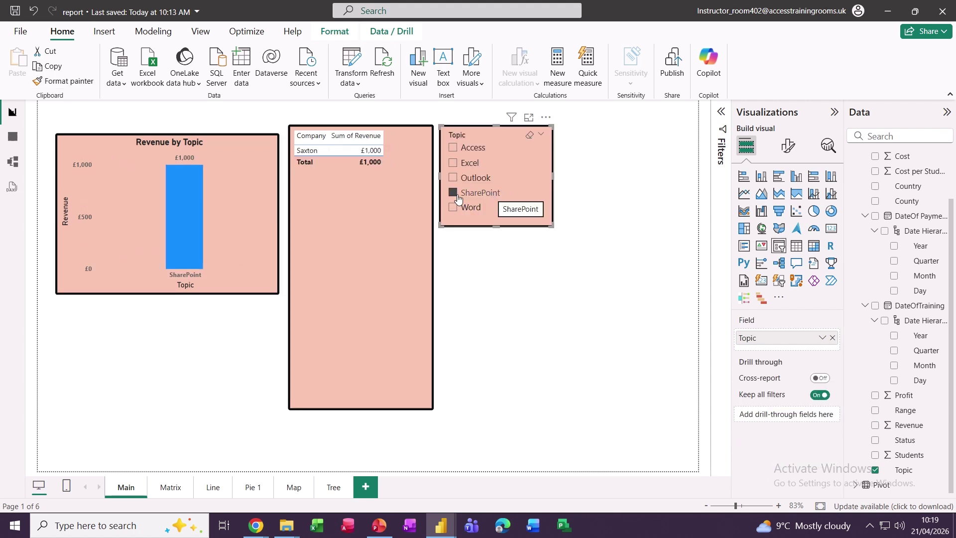
left_click(458, 198)
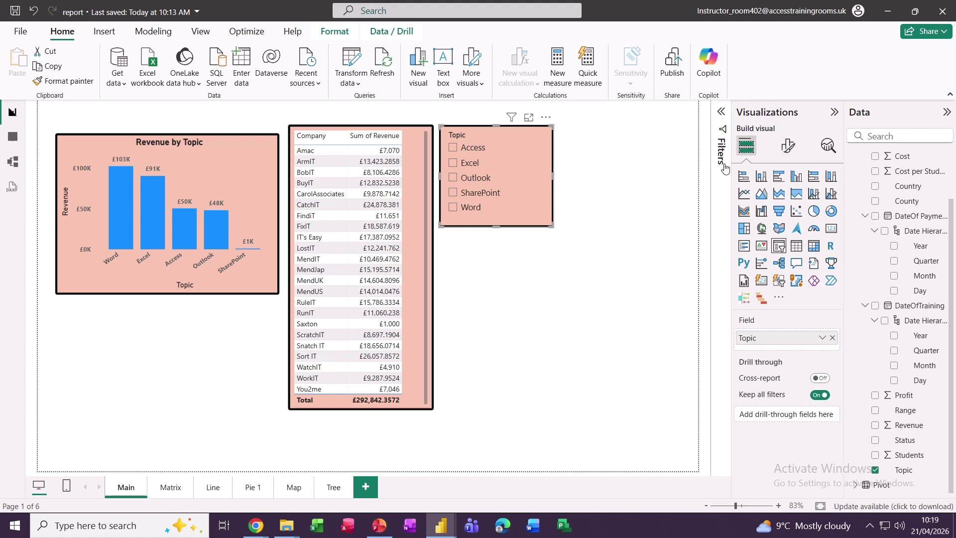
- Set the style of the Topic slicer to Tile
left_click(786, 147)
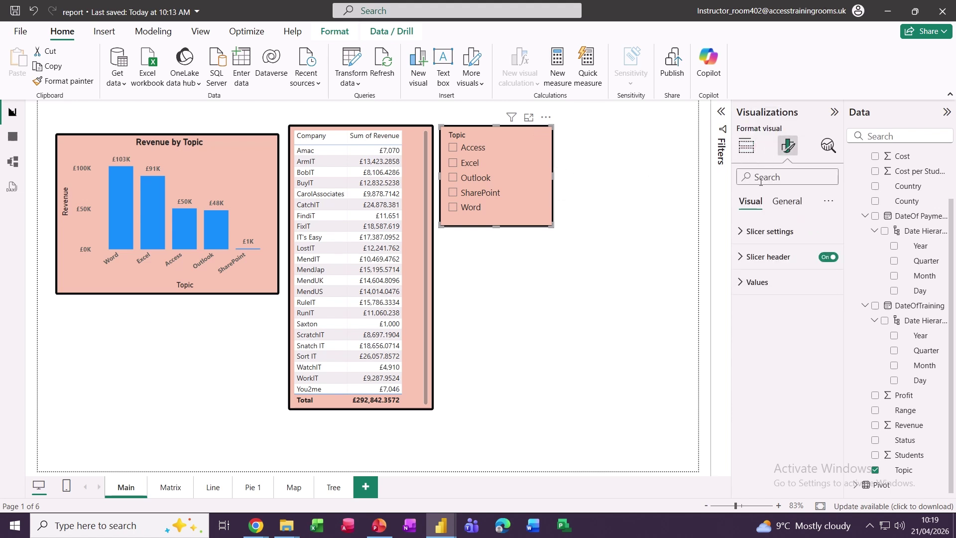
left_click(743, 232)
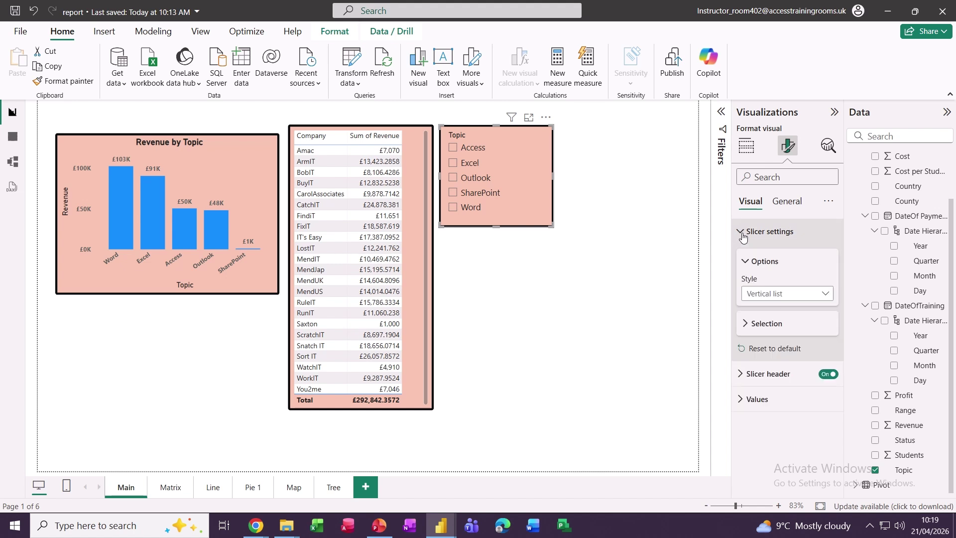
left_click(824, 295)
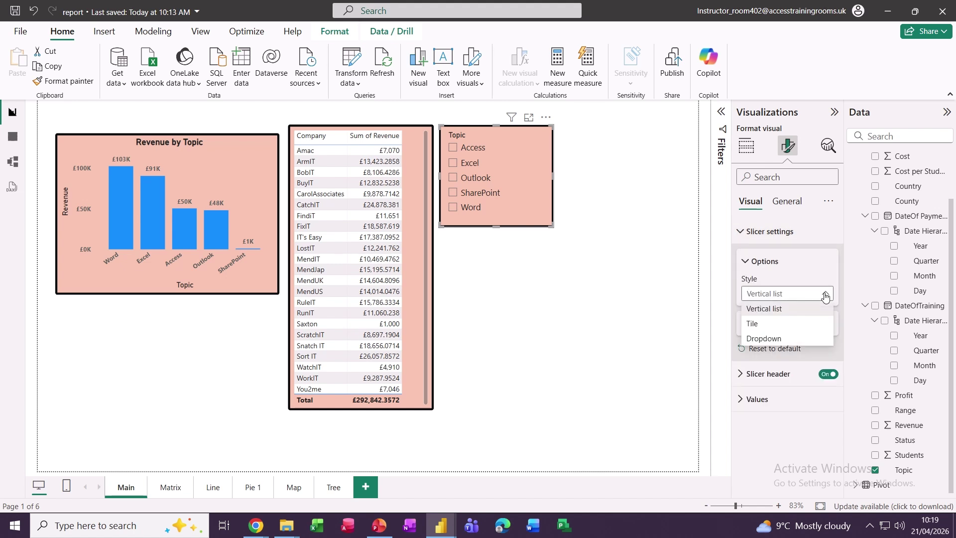
left_click(750, 326)
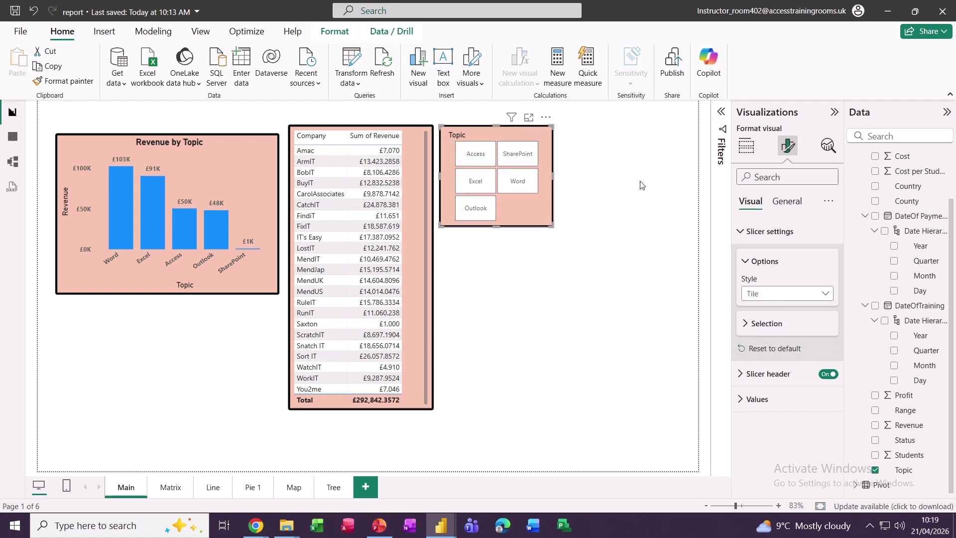
- Set the Main page's canvas background to the light grey theme colour with 0% transparency
left_click(617, 164)
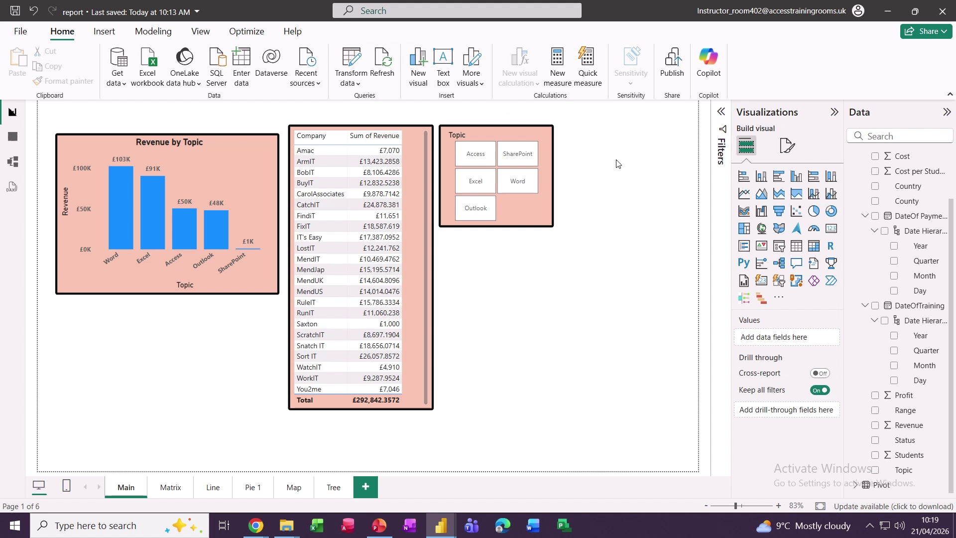
left_click(785, 147)
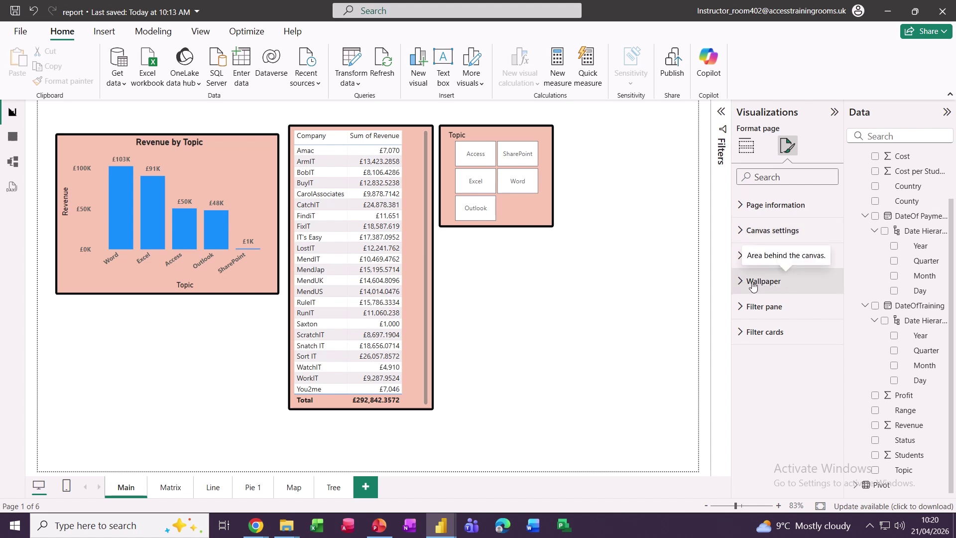
left_click(747, 232)
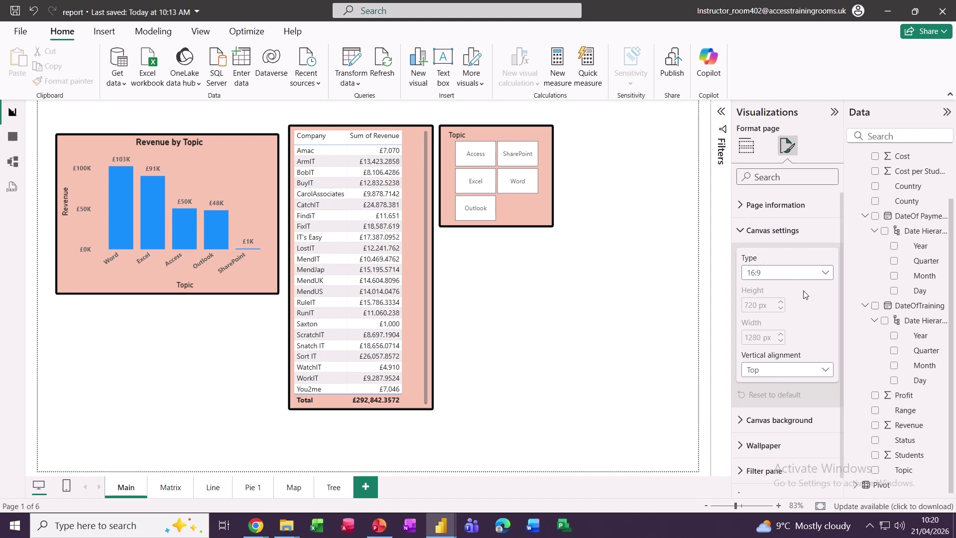
scroll(804, 294, "down", 1)
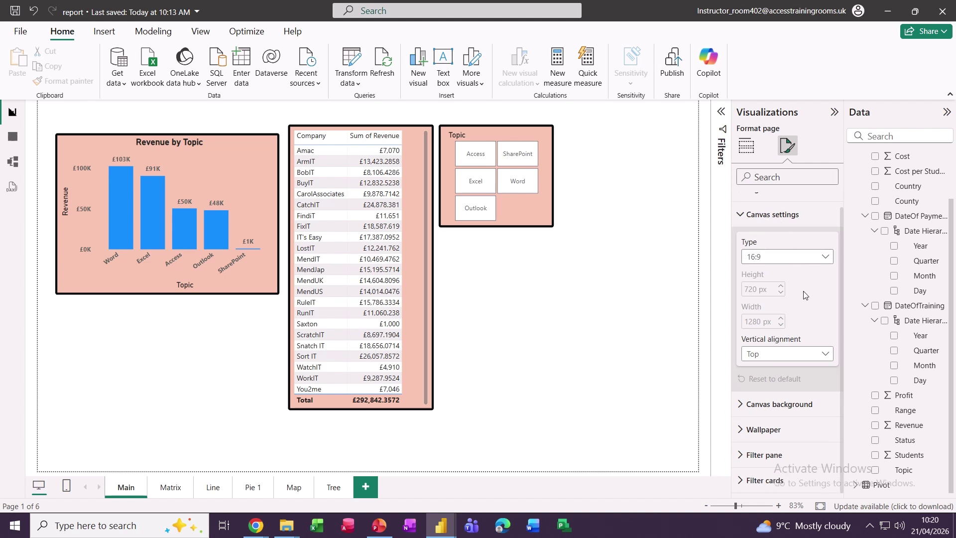
left_click(739, 402)
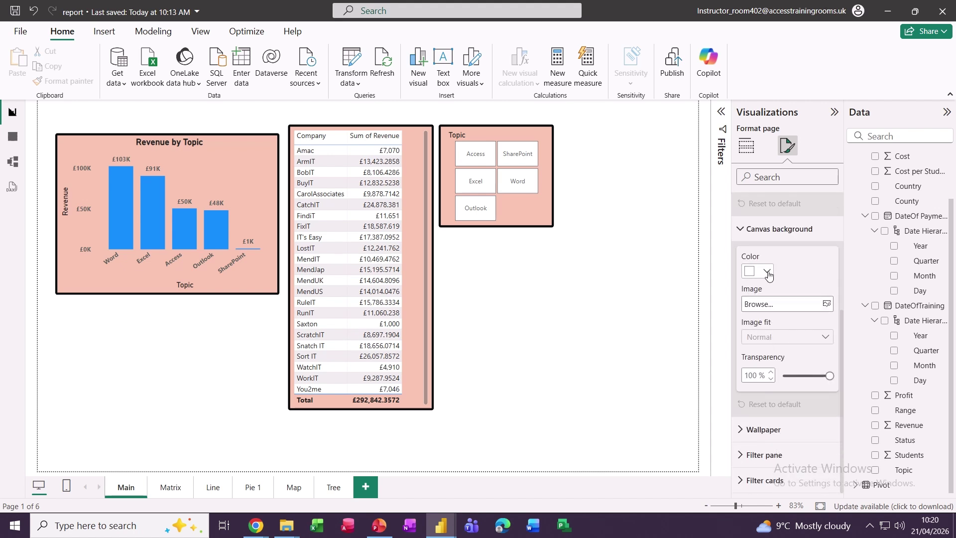
left_click(764, 271)
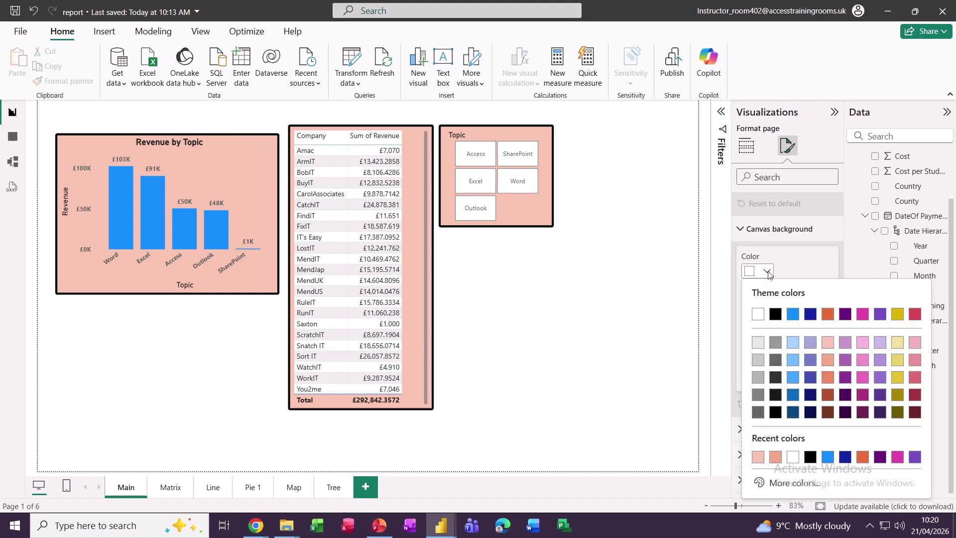
left_click(757, 345)
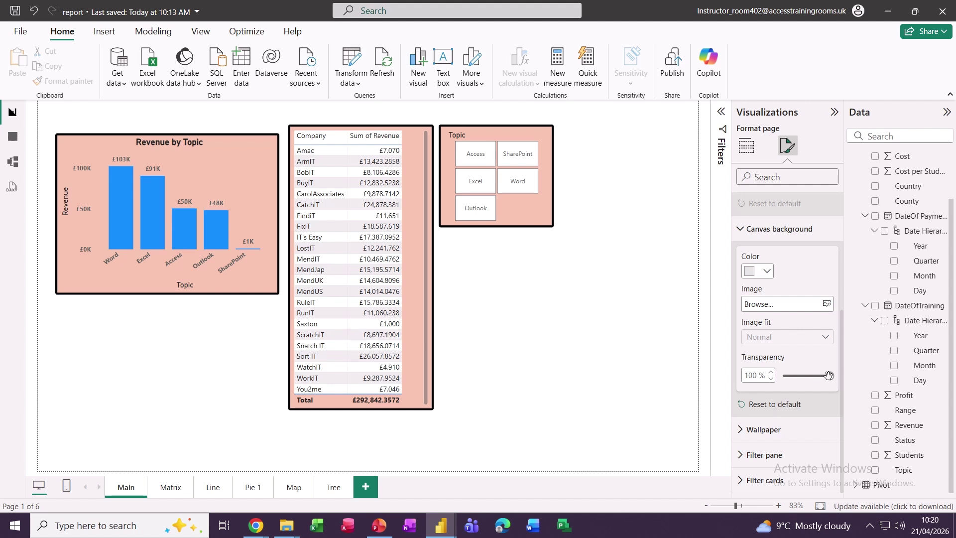
left_click_drag(829, 376, 781, 378)
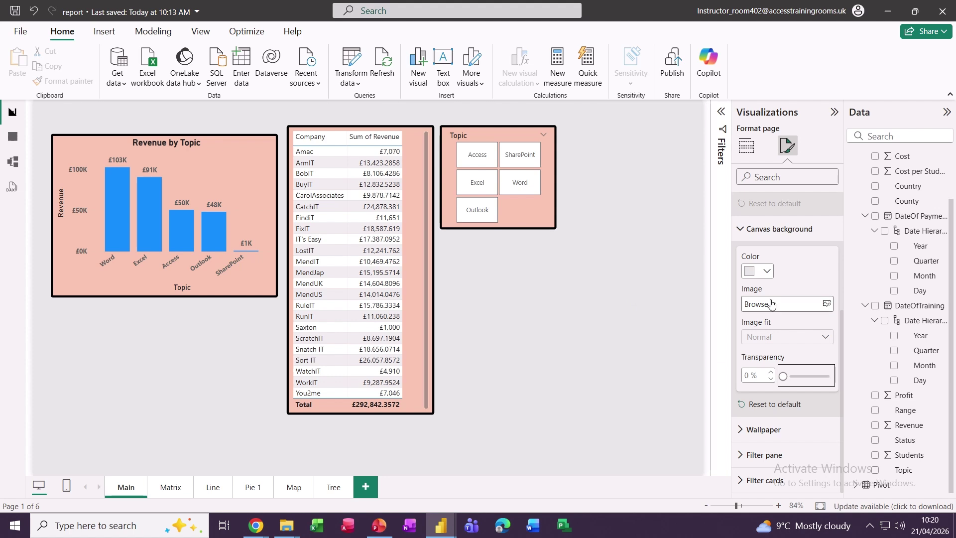
left_click(741, 228)
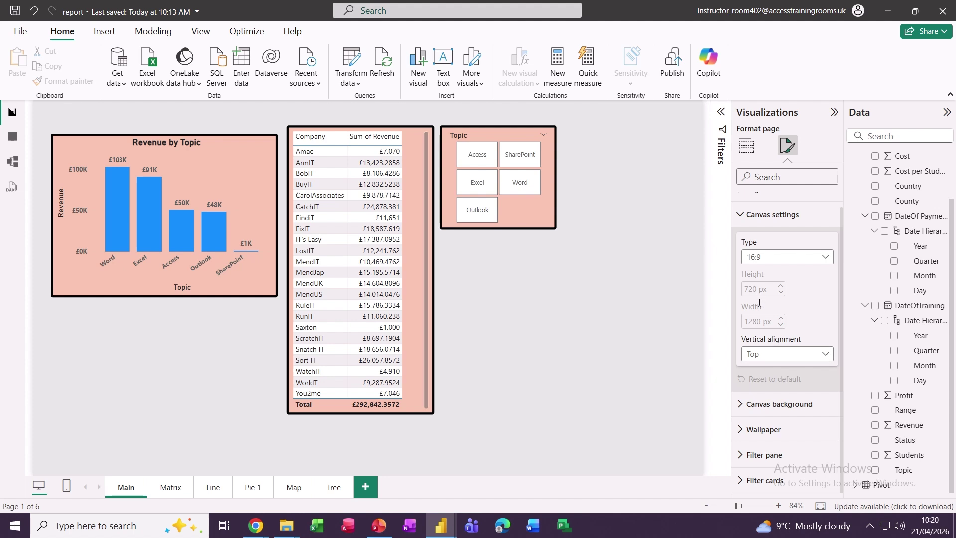
- Set the wallpaper colour of the Main page to bright blue and collapse the open page formatting sections
left_click(743, 429)
scroll(779, 387, "down", 1)
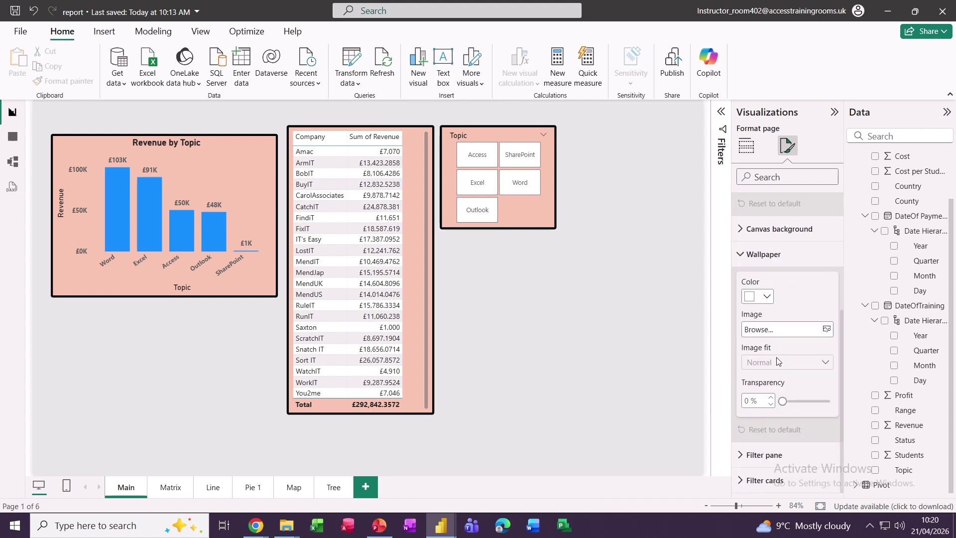
left_click(766, 297)
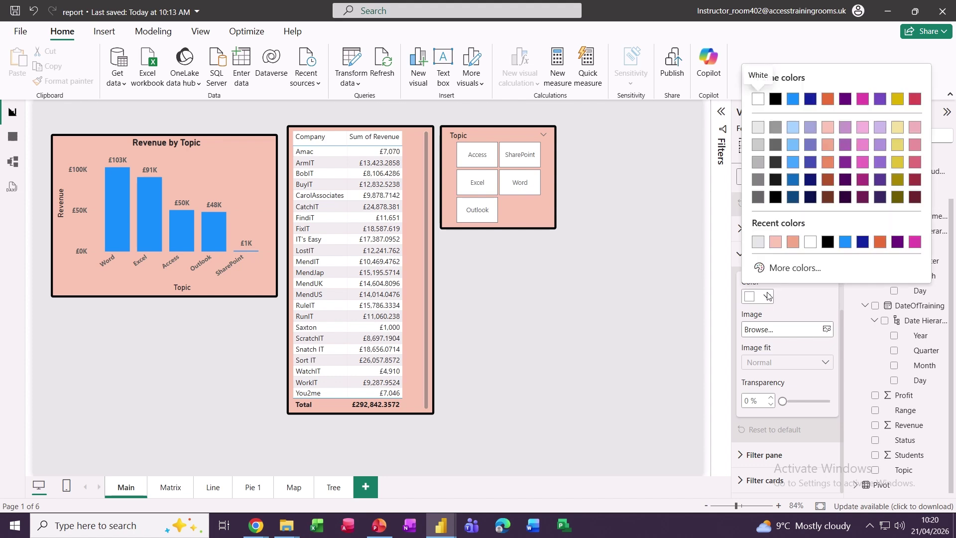
left_click(844, 243)
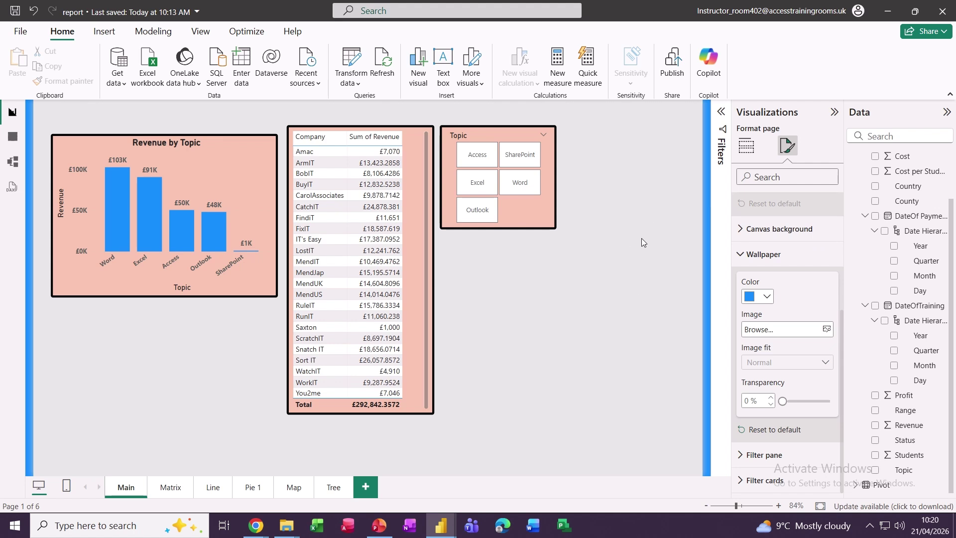
left_click(738, 255)
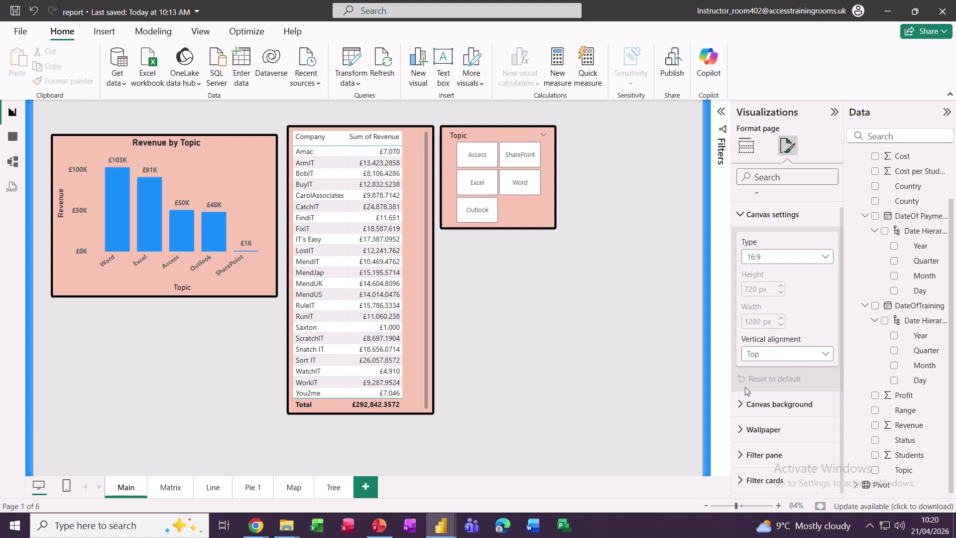
left_click(744, 219)
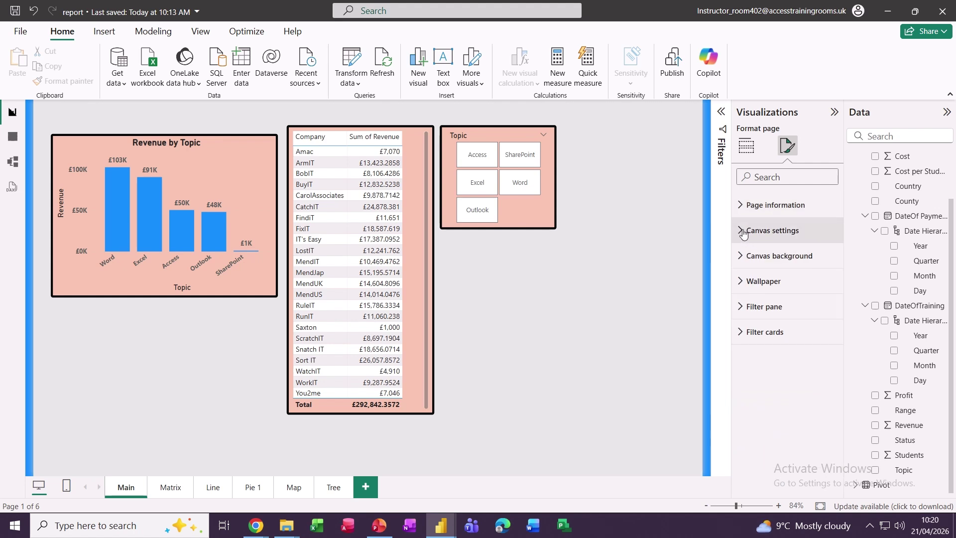
- Set the transparency of the Main page's canvas background to about 28%
left_click(747, 256)
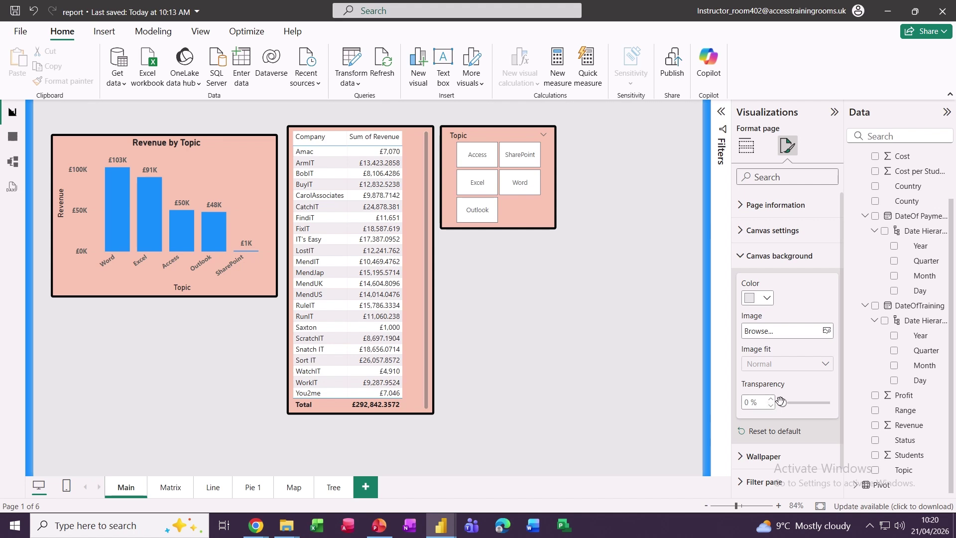
left_click_drag(780, 401, 796, 402)
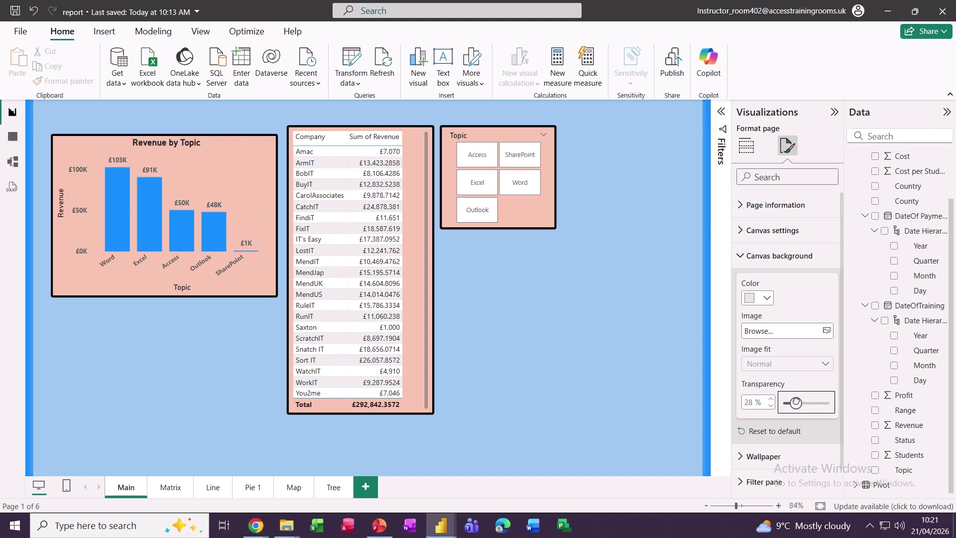
left_click(741, 257)
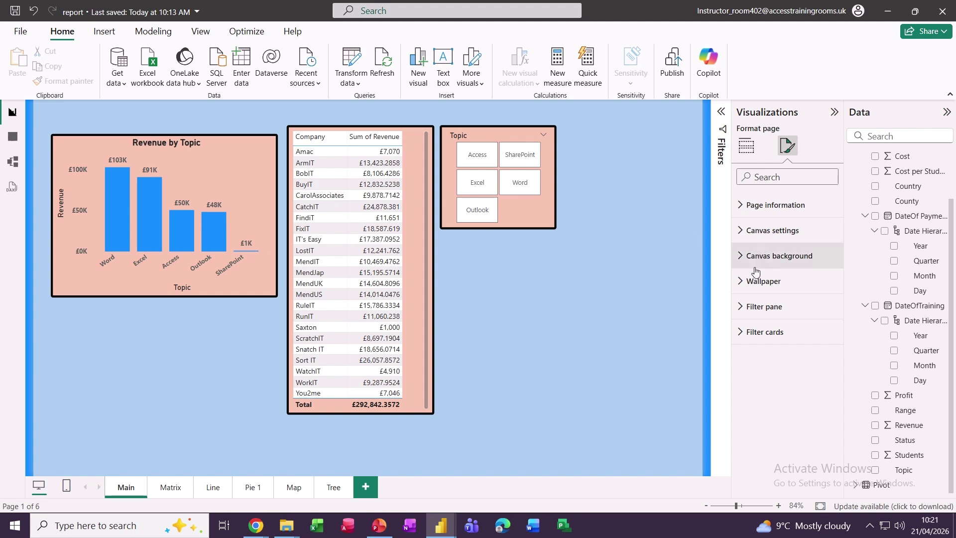
- Add the Battle of Waterloo picture from the Files for SharePoint folder as the Main page's wallpaper, with image fit set to Fit
left_click(737, 282)
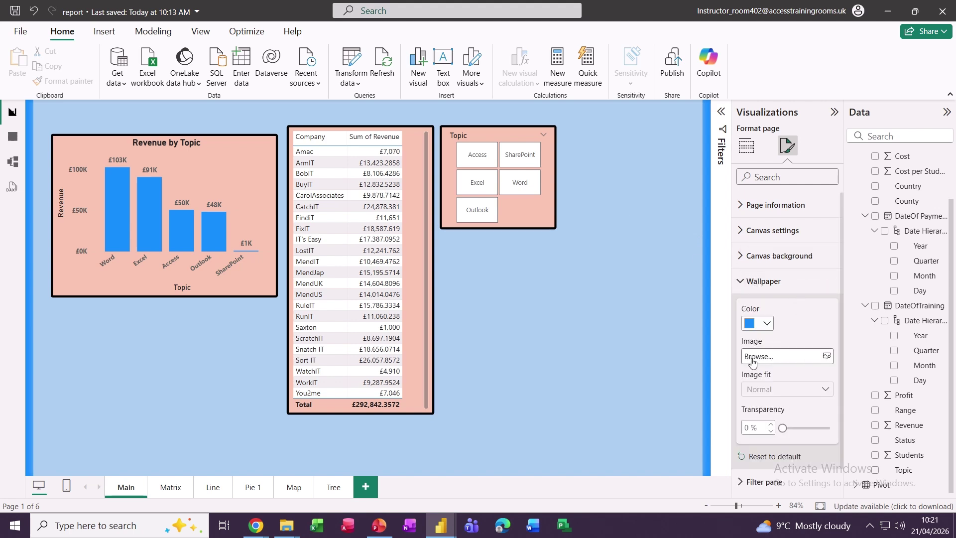
left_click(826, 359)
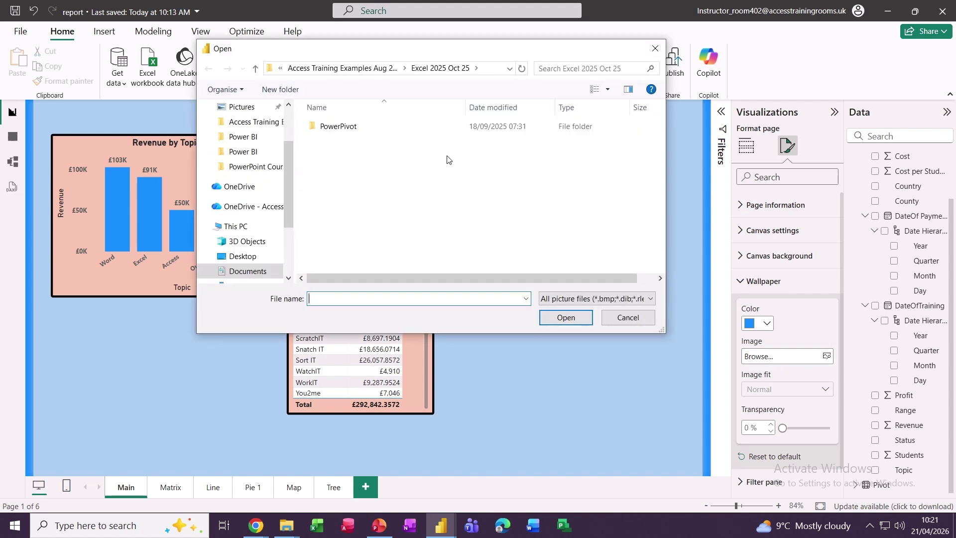
left_click(342, 68)
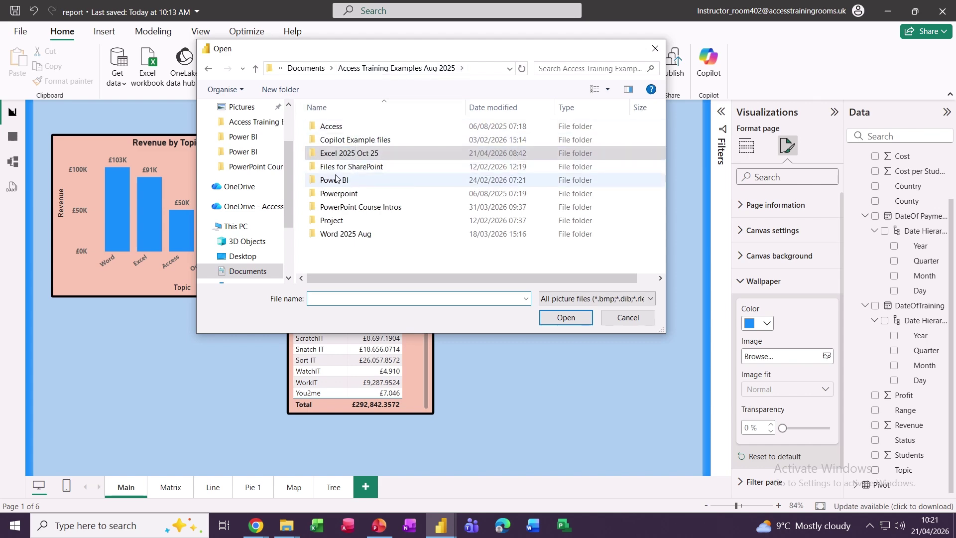
double_click(351, 167)
double_click(393, 151)
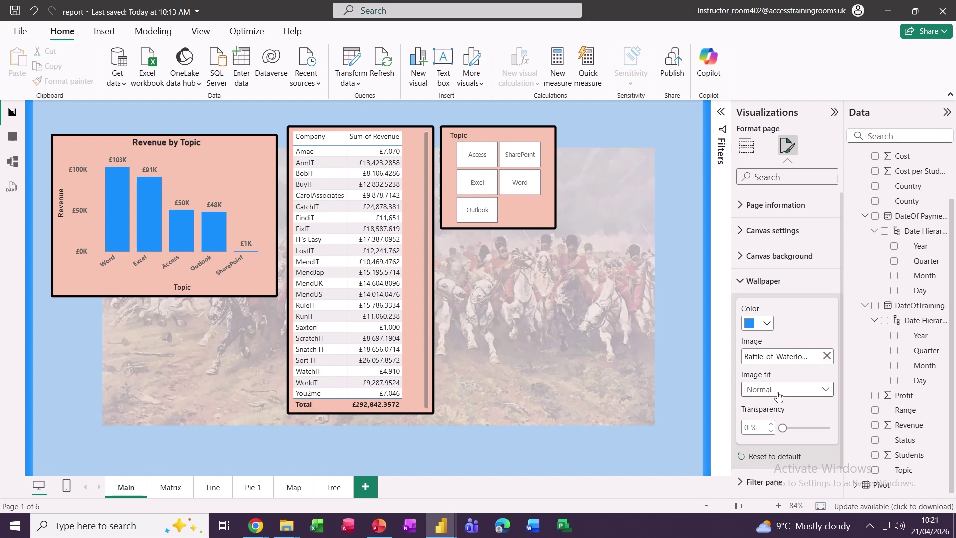
left_click(825, 392)
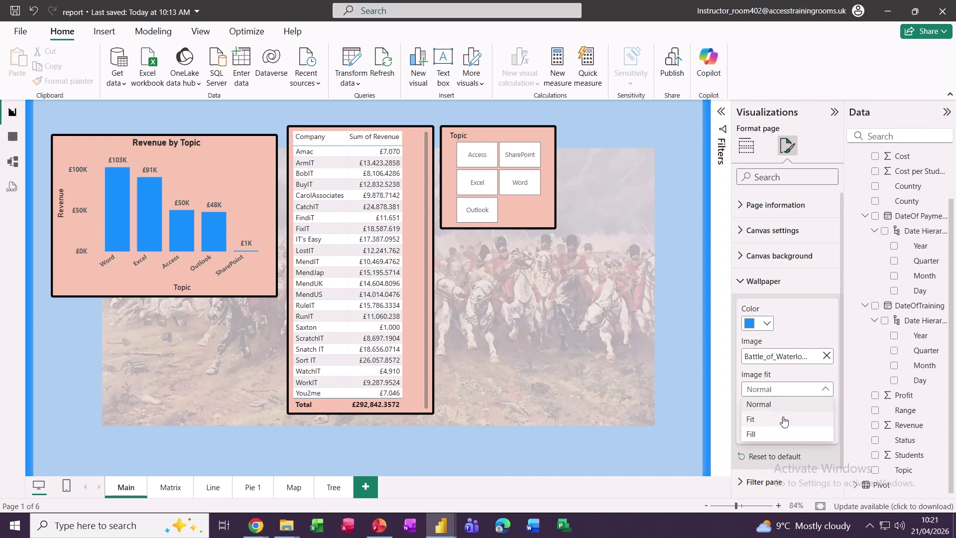
left_click(751, 420)
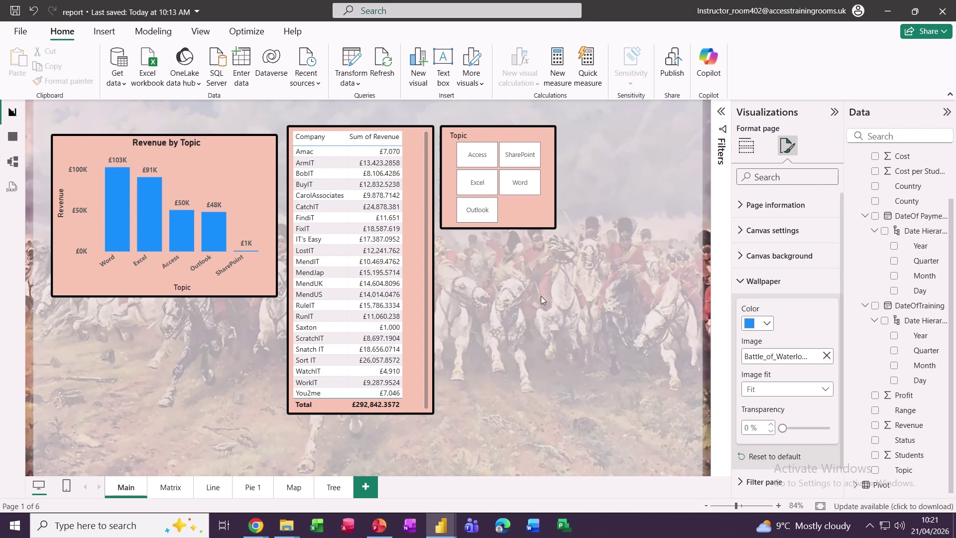
- Go to the Matrix page and apply the Bloom theme to the report
left_click(170, 488)
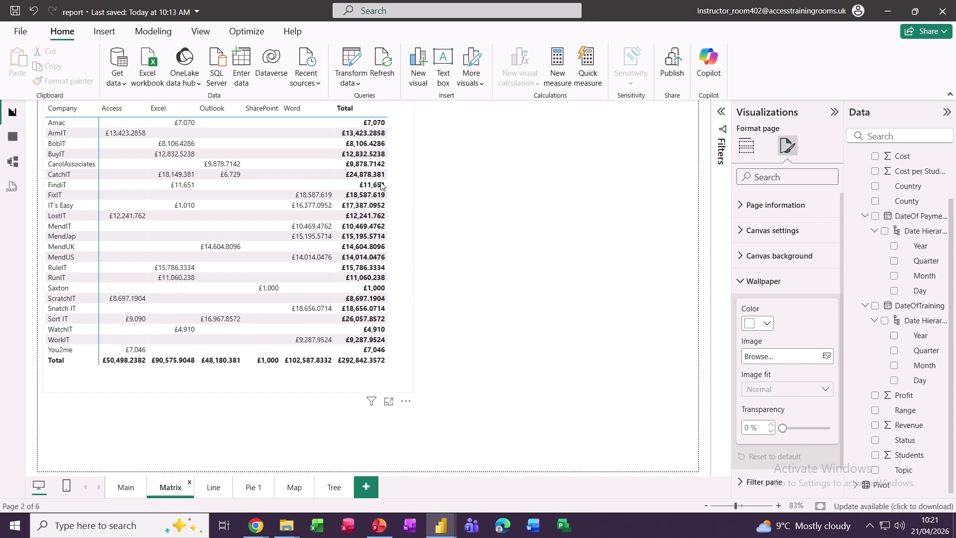
left_click(199, 33)
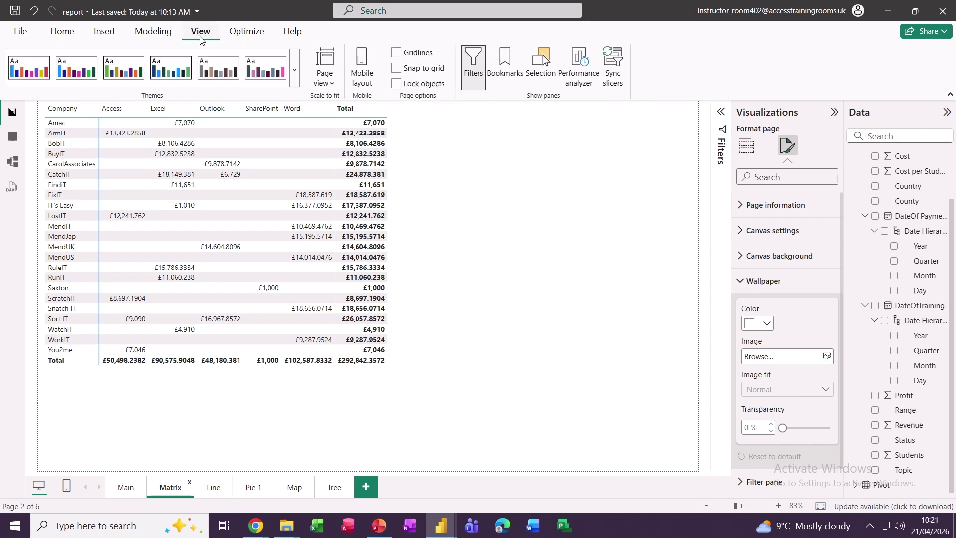
left_click(294, 70)
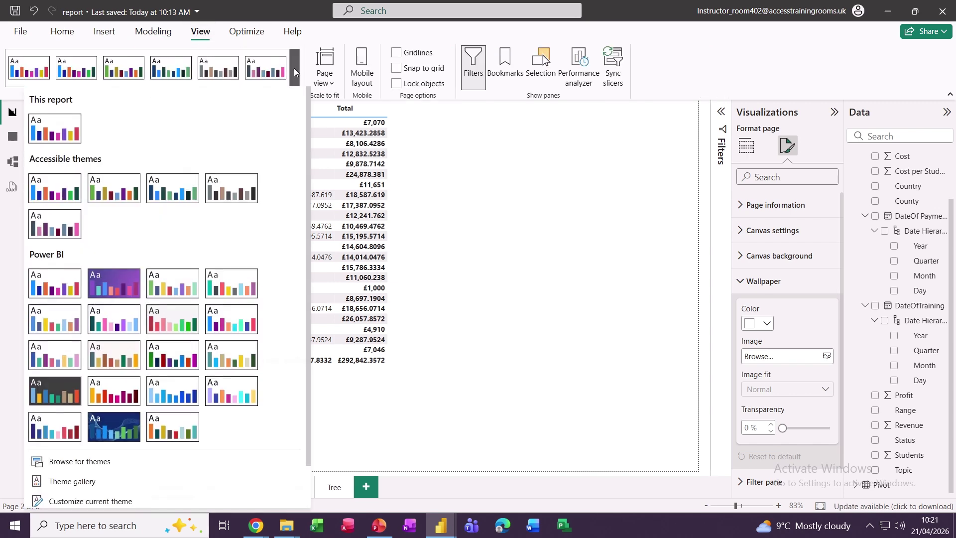
left_click(110, 286)
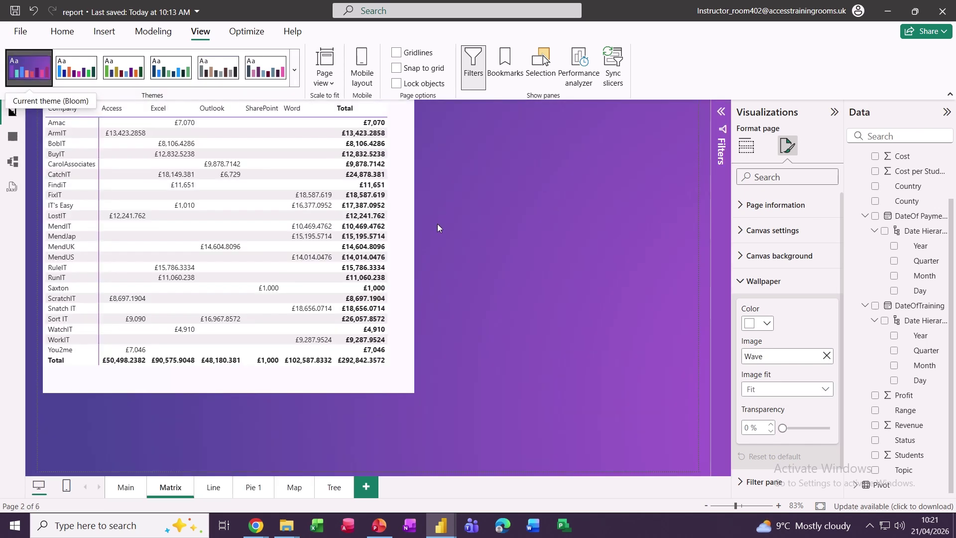
- Check how the theme affects the Line and Main pages, and expand the Filters pane
left_click(213, 491)
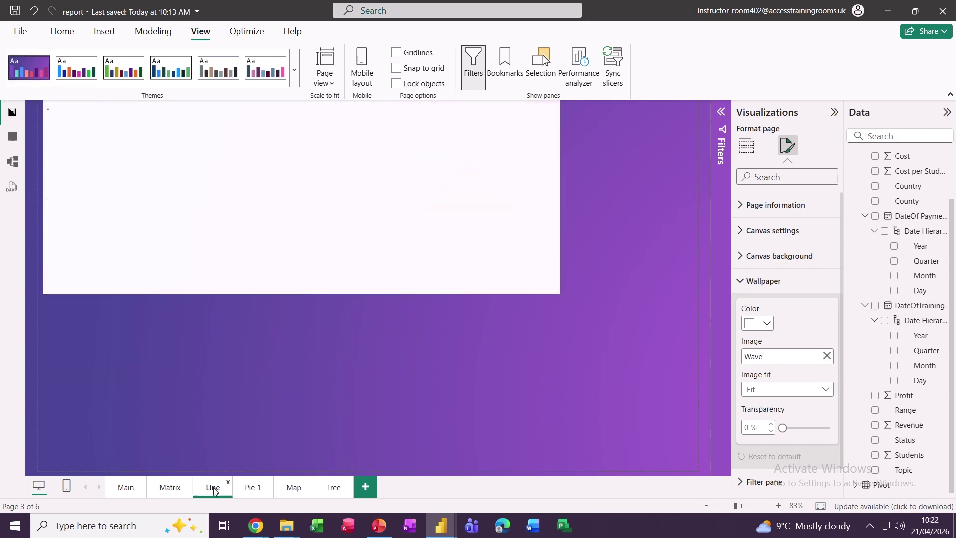
left_click(126, 491)
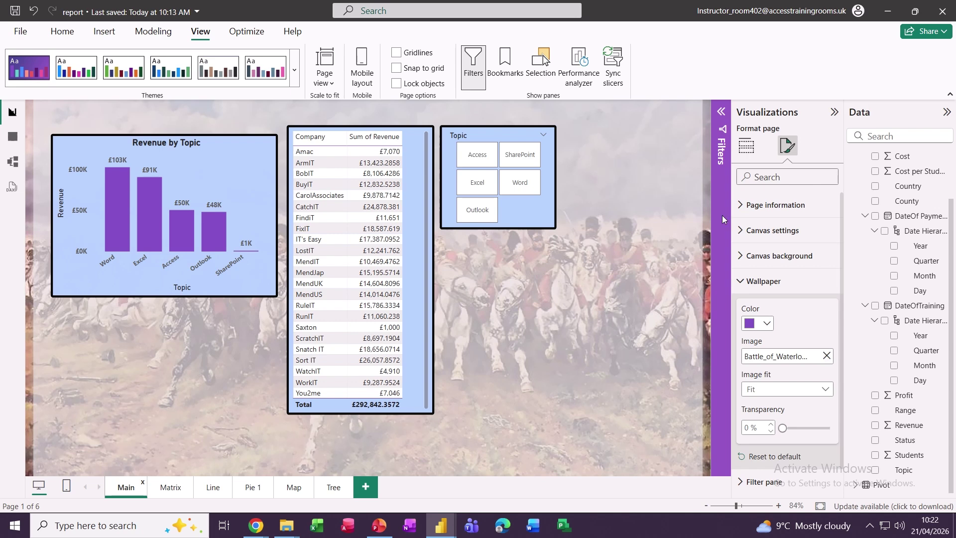
left_click(720, 114)
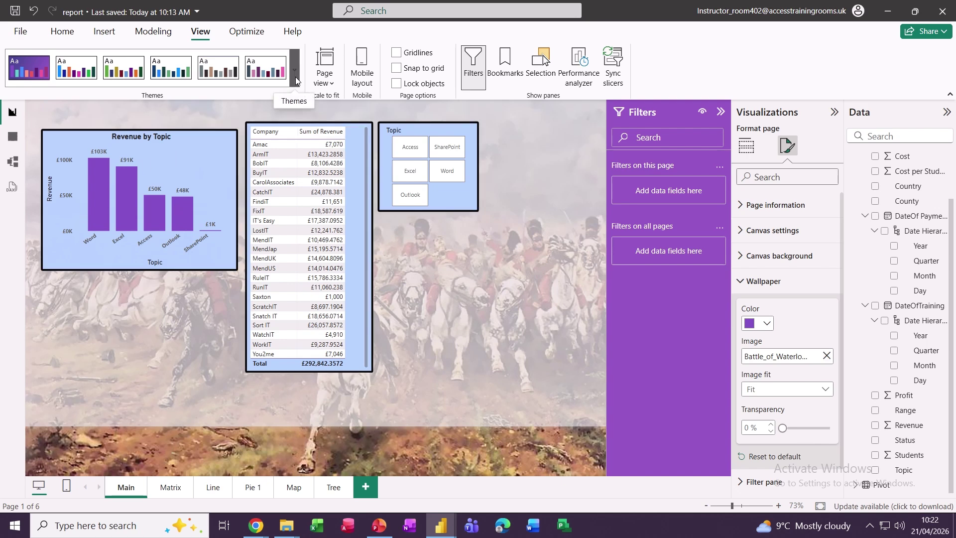
- From the Matrix page, customize the current theme by setting its general text font size to 12 pt
left_click(171, 487)
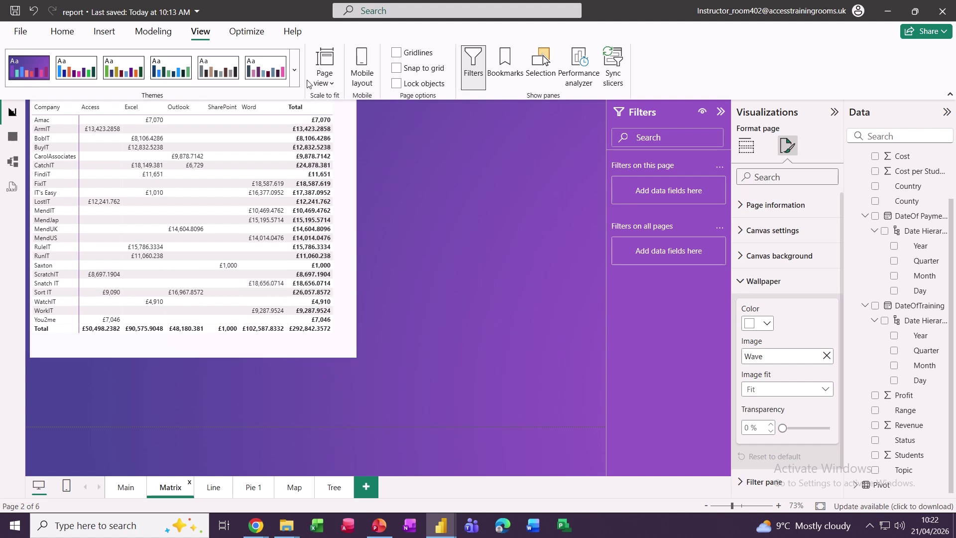
left_click(295, 70)
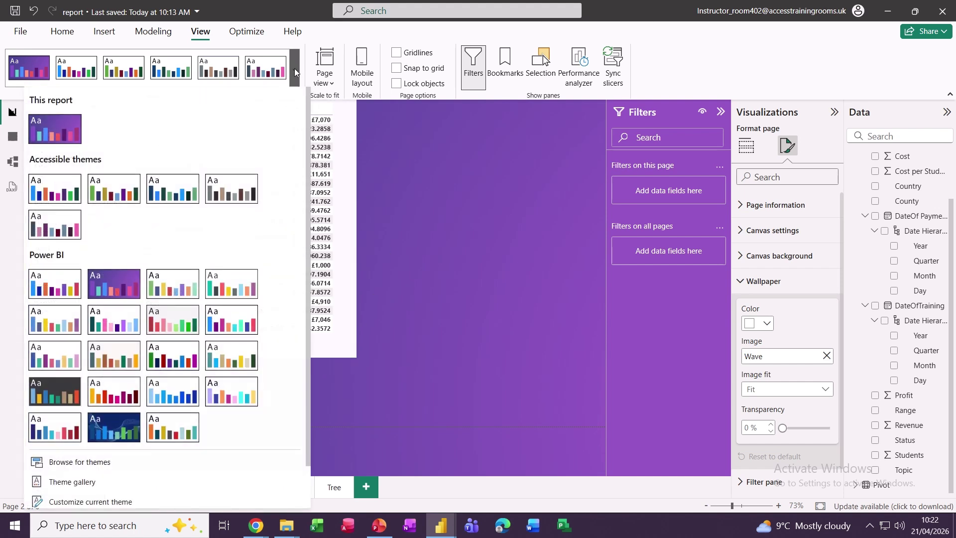
scroll(117, 433, "down", 1)
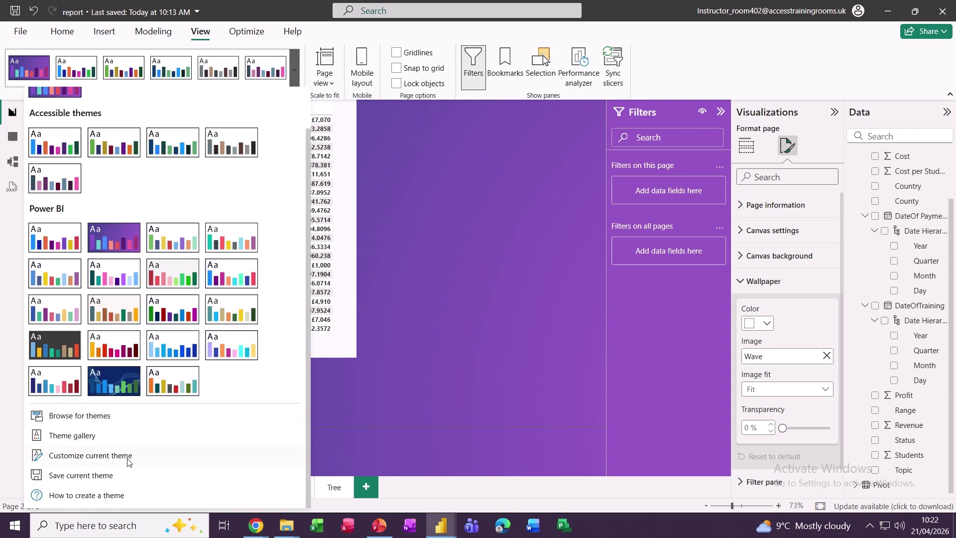
left_click(52, 456)
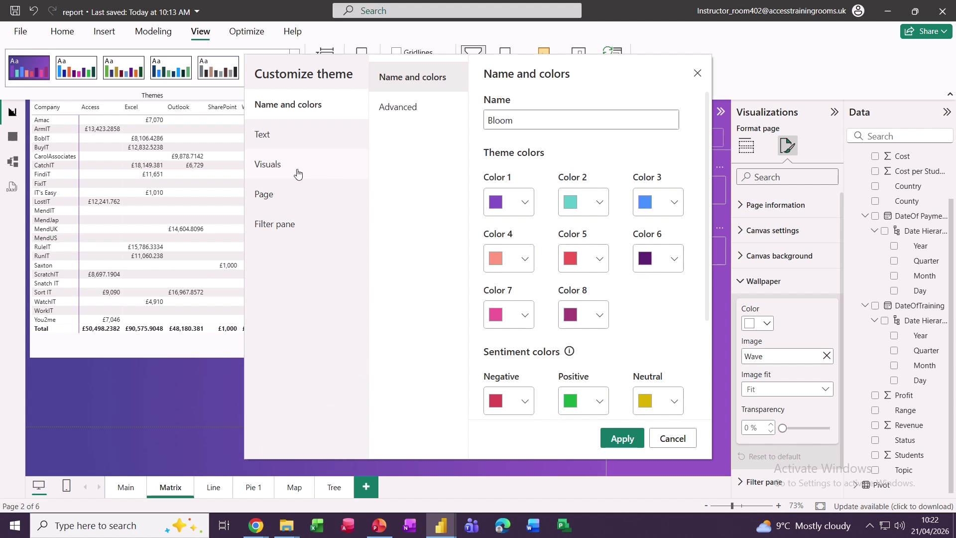
left_click(269, 138)
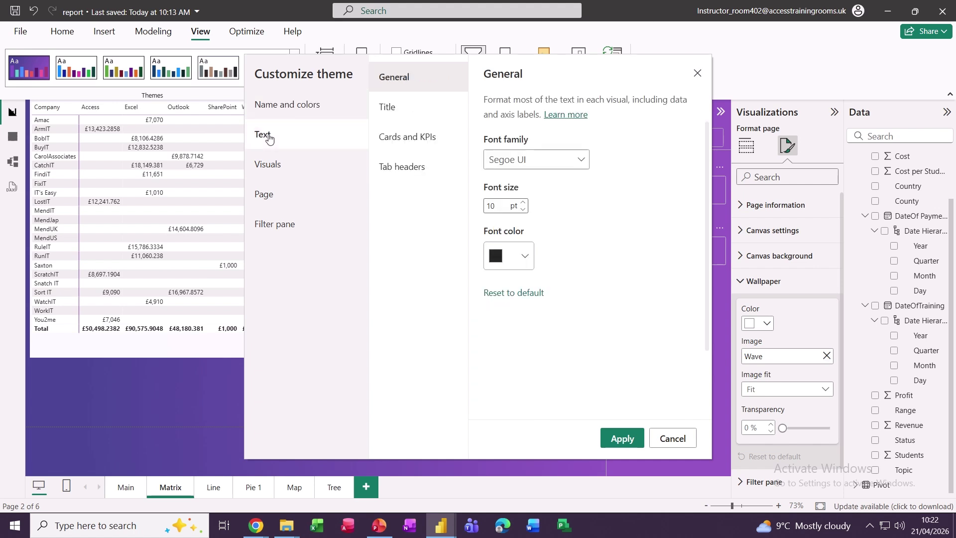
left_click(523, 202)
left_click(523, 202)
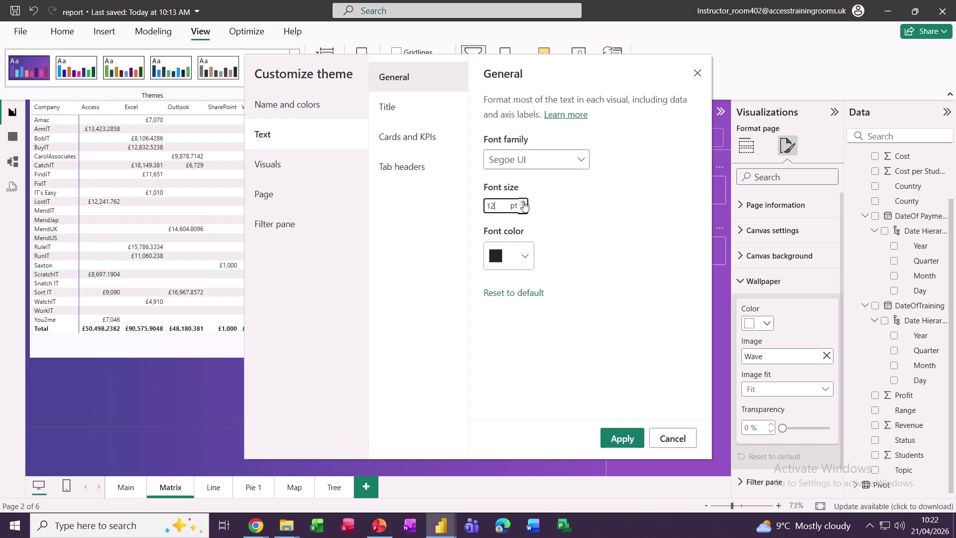
left_click(611, 444)
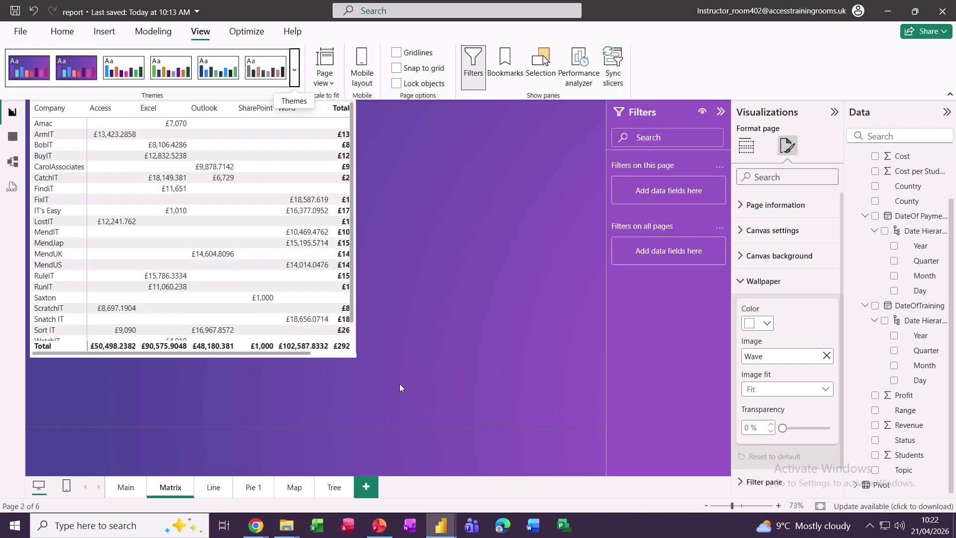
- Enlarge the matrix visual on the Matrix page so that all its columns and rows fit without scrolling
left_click(360, 358)
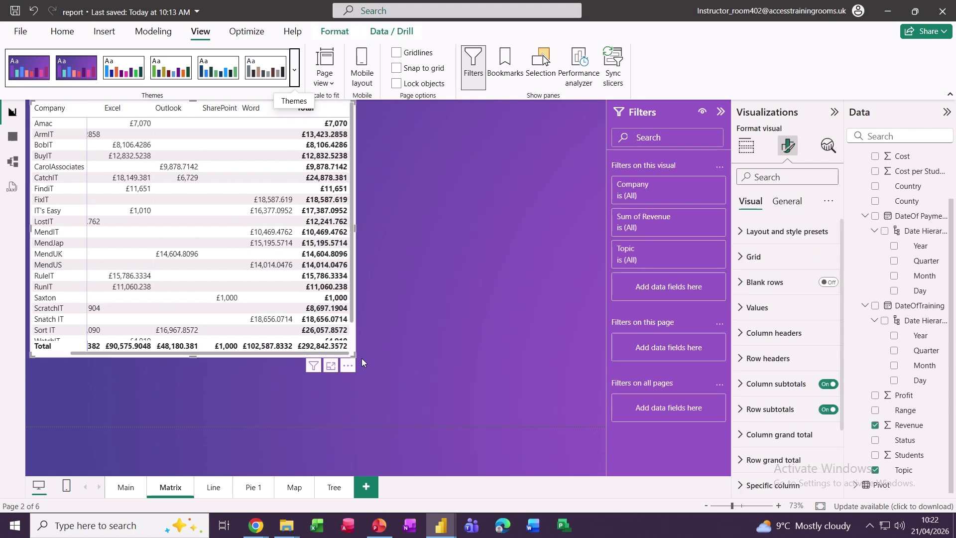
left_click_drag(357, 354, 426, 393)
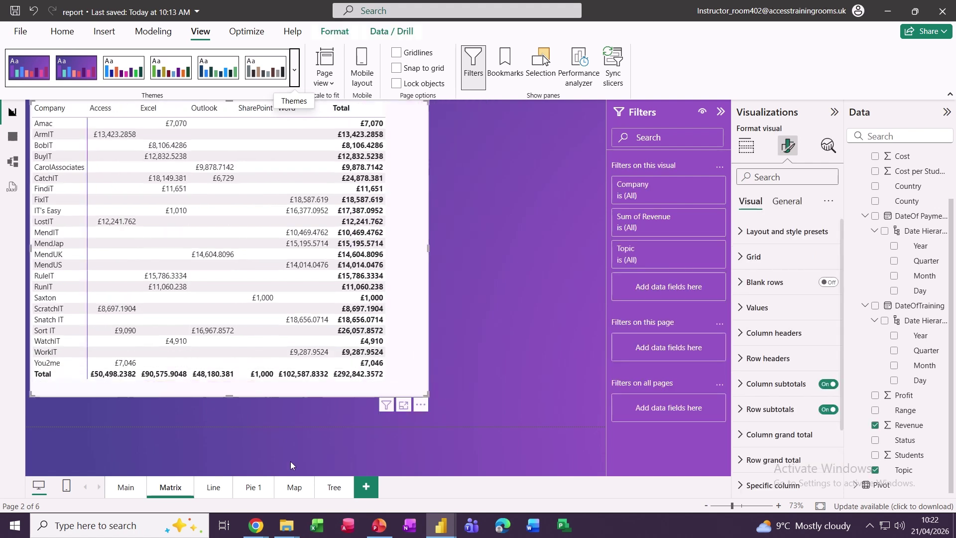
- Review the visuals on the Main, Line and Pie 1 pages with the customized theme
left_click(127, 488)
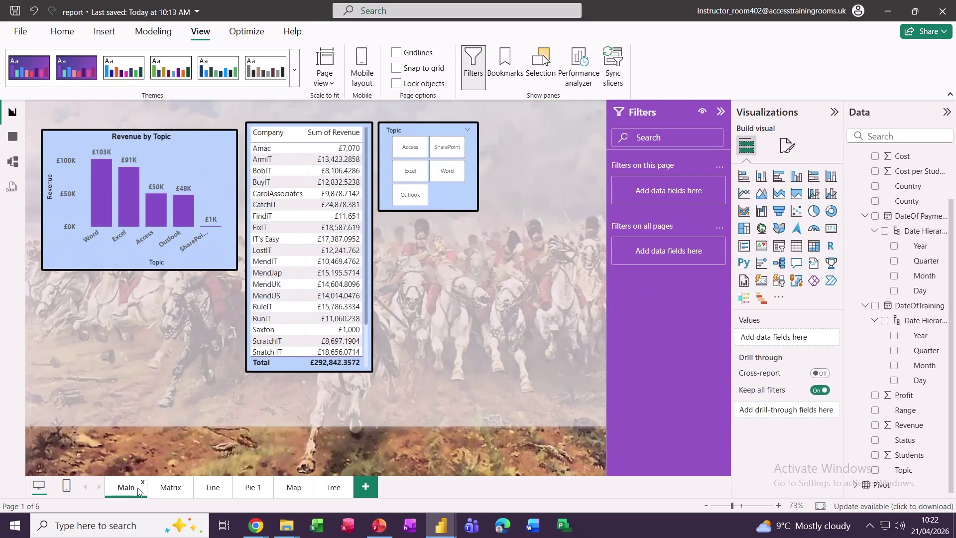
left_click(213, 489)
left_click(250, 489)
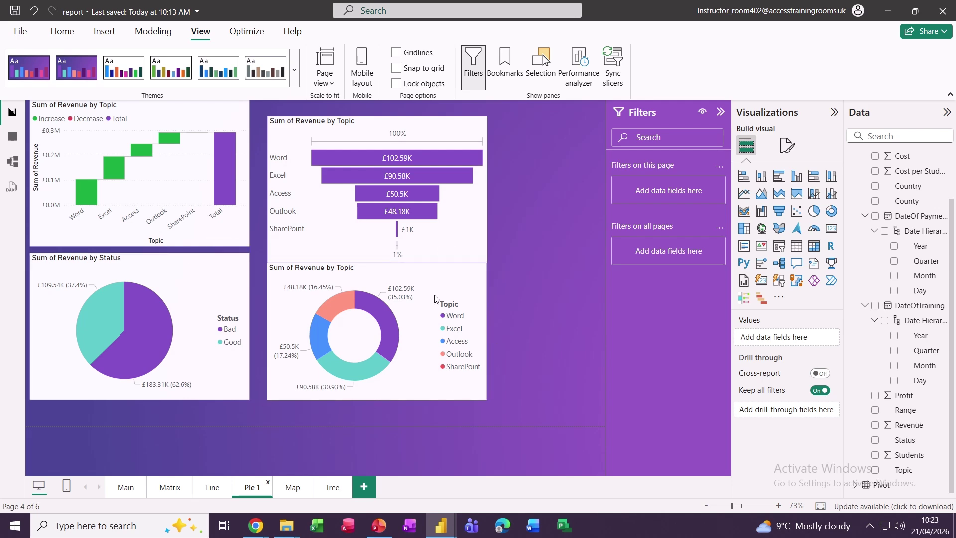
- Select the matrix on the Matrix page and show its general formatting options
left_click(170, 489)
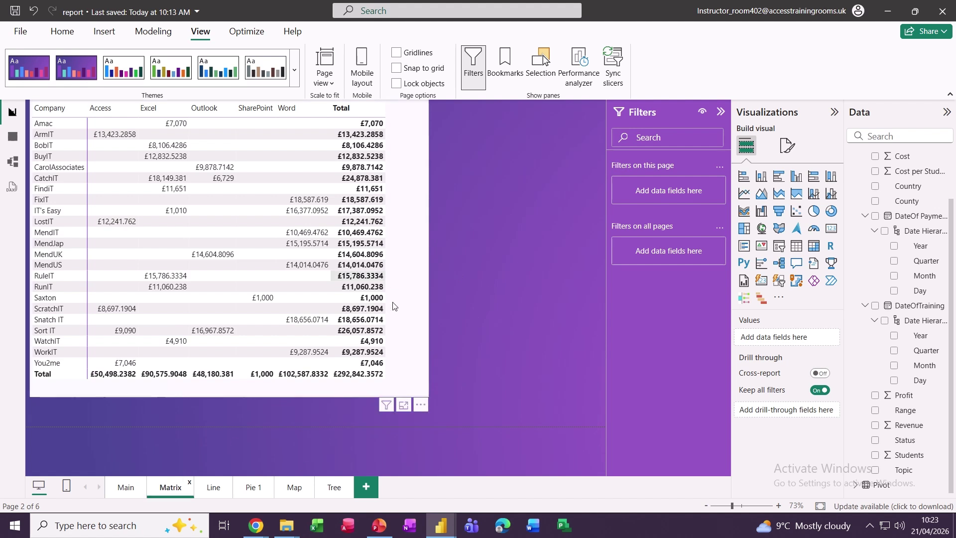
left_click(789, 148)
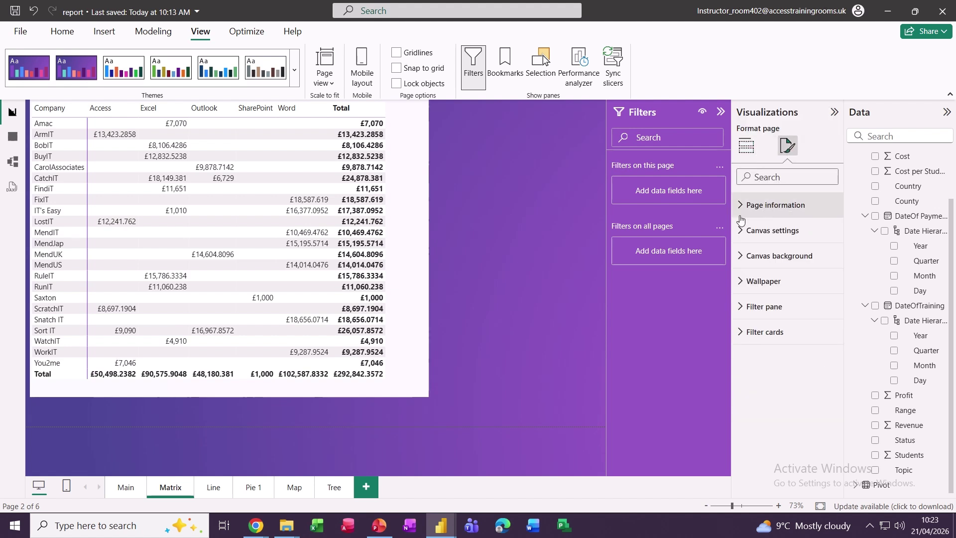
left_click(424, 388)
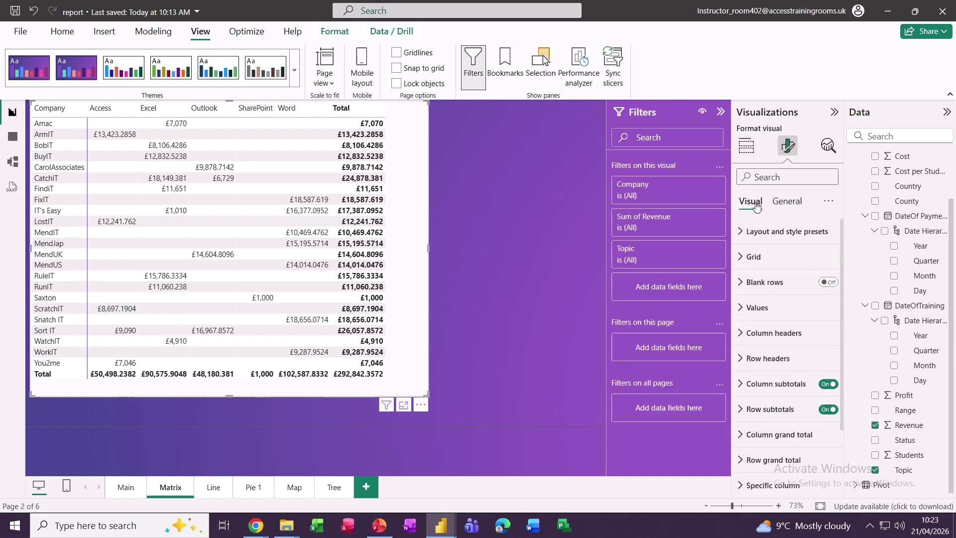
left_click(782, 205)
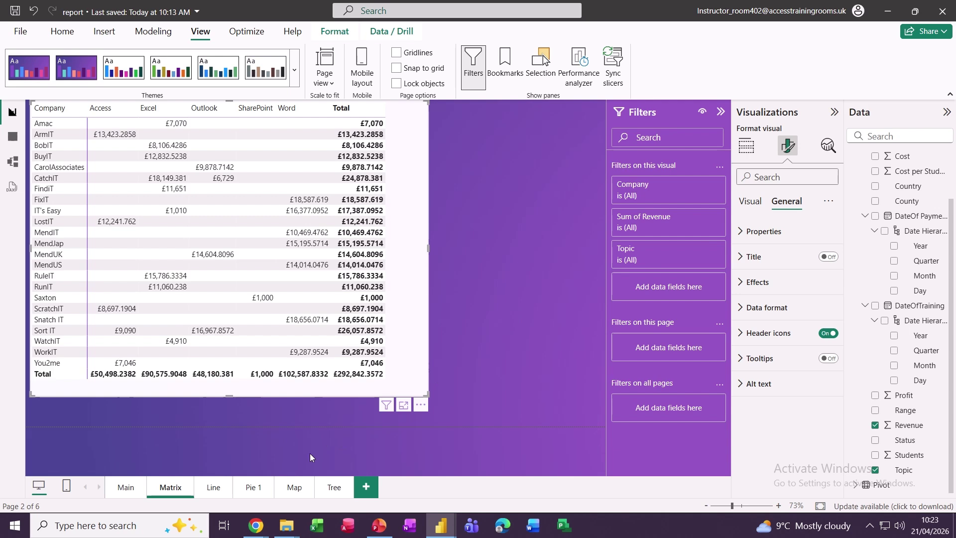
- Compare the visual and general formatting options of the donut and pie charts on the Pie 1 page
left_click(215, 487)
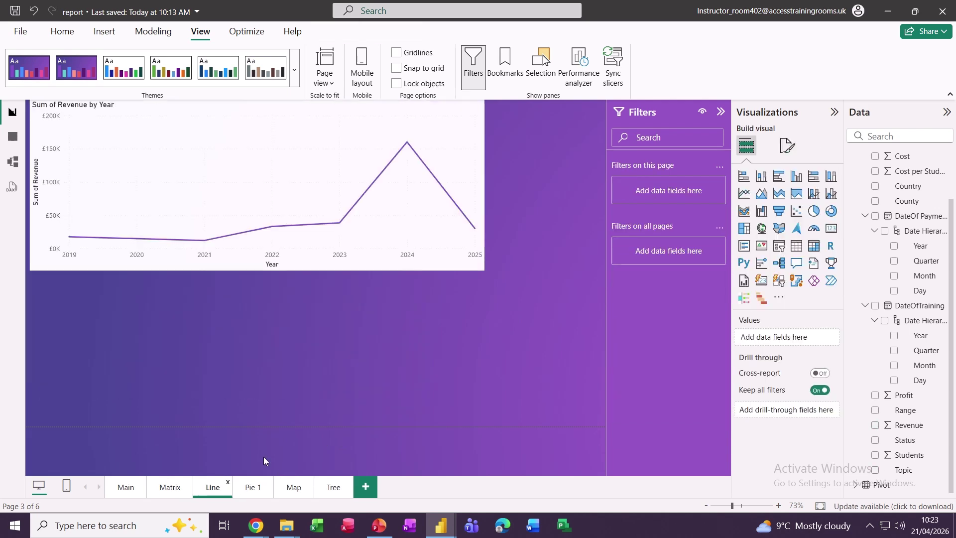
left_click(250, 487)
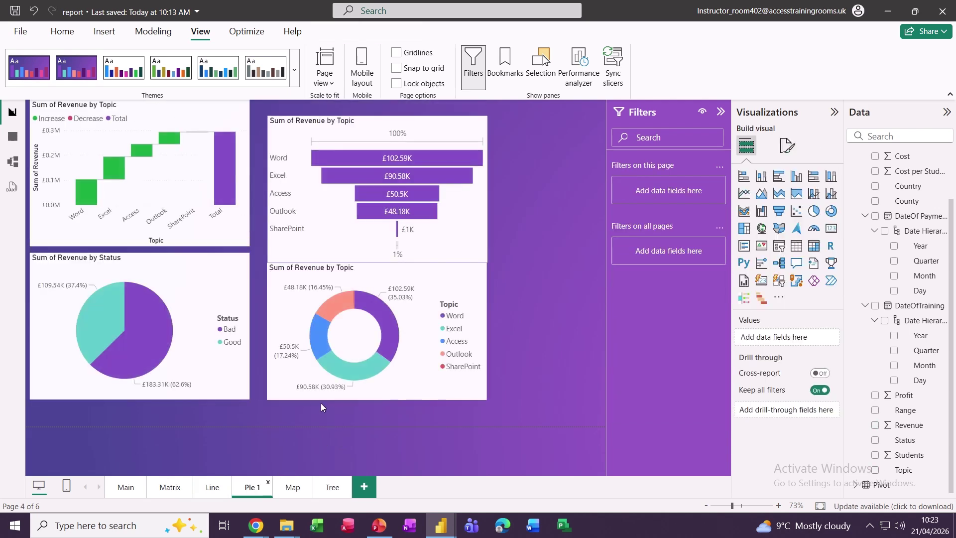
left_click(275, 394)
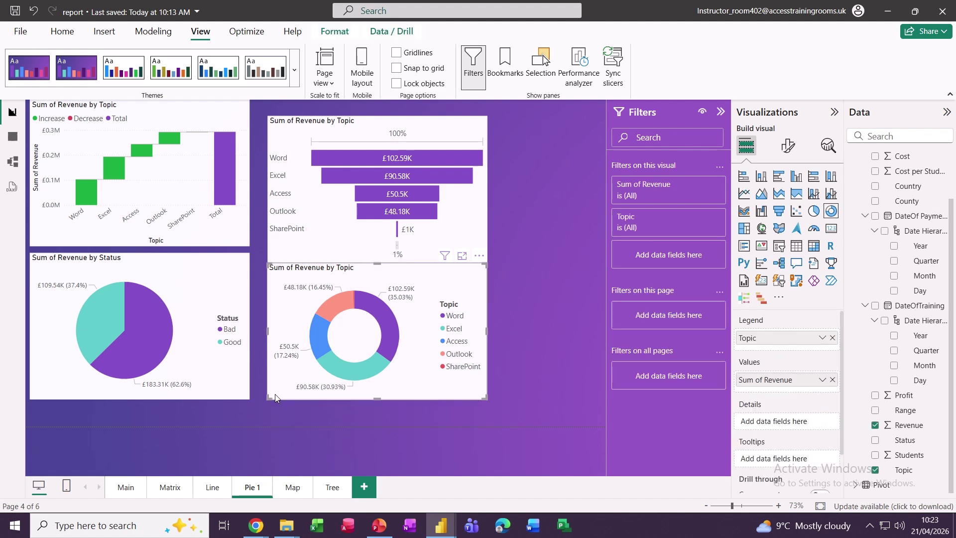
left_click(788, 145)
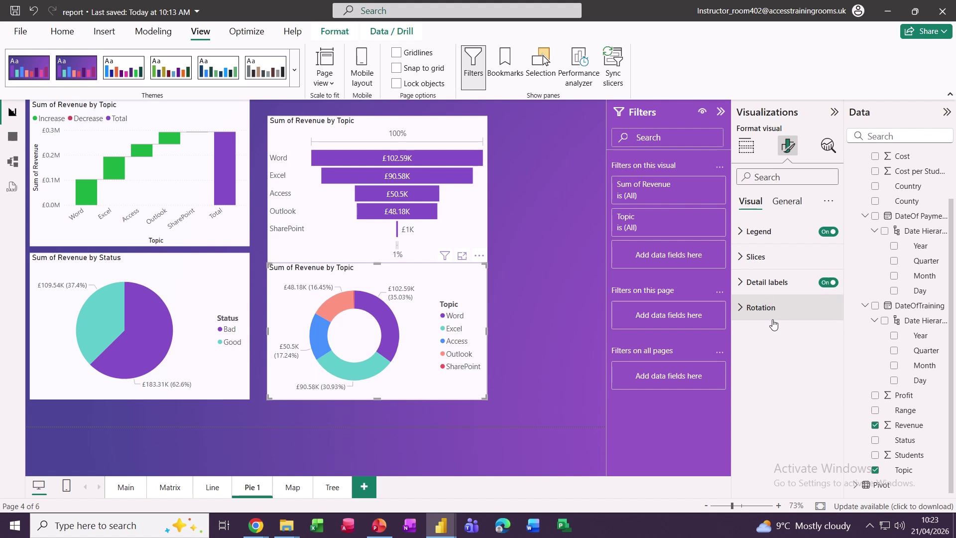
left_click(787, 205)
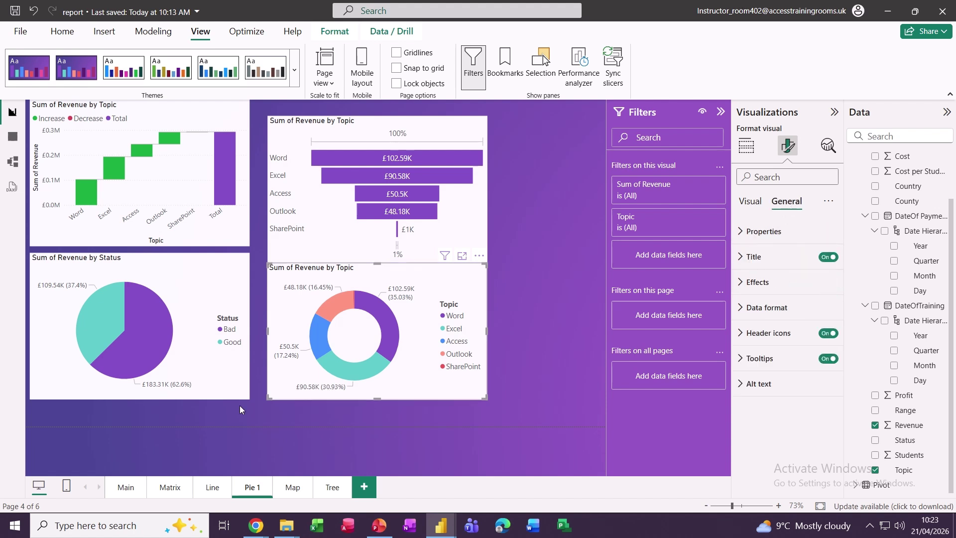
left_click(222, 386)
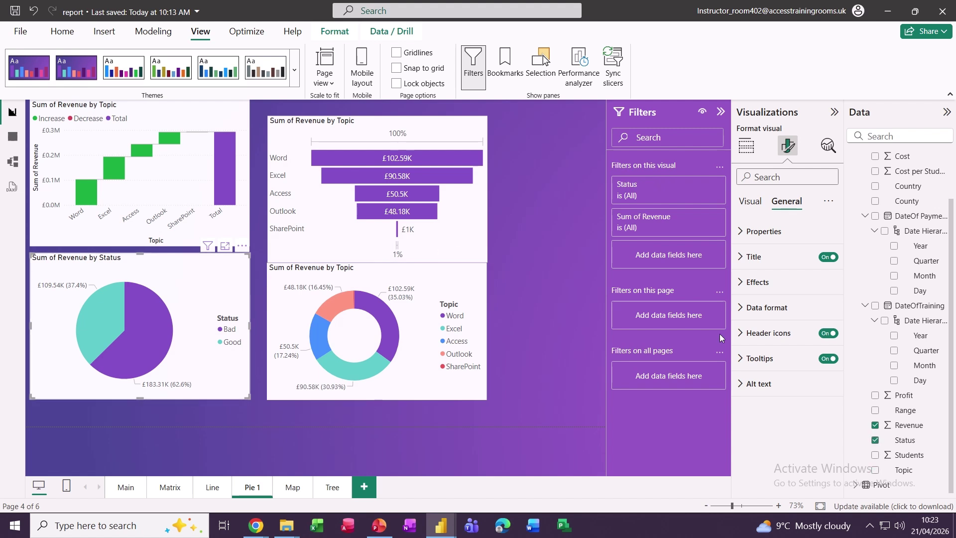
left_click(751, 204)
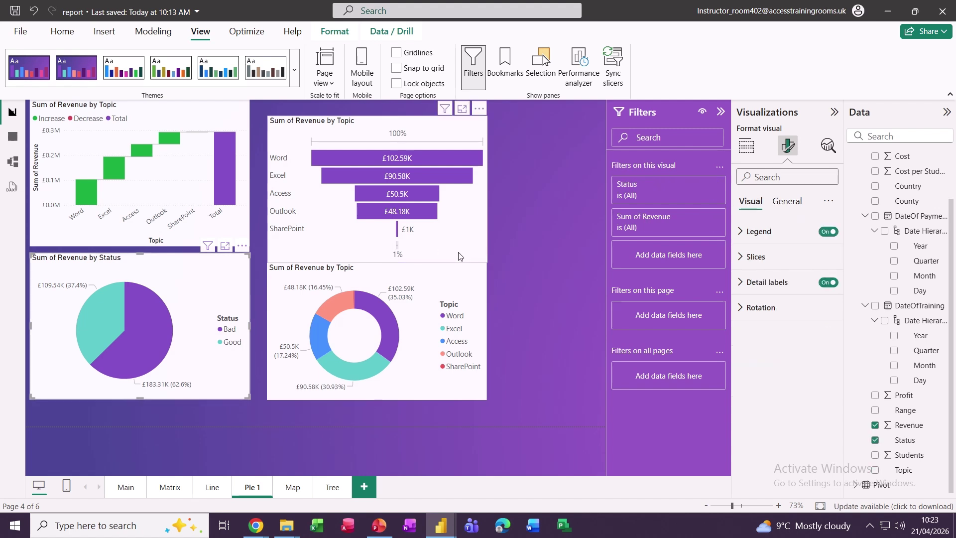
- Compare the visual and general formatting options of the funnel and waterfall charts on the Pie 1 page
left_click(452, 243)
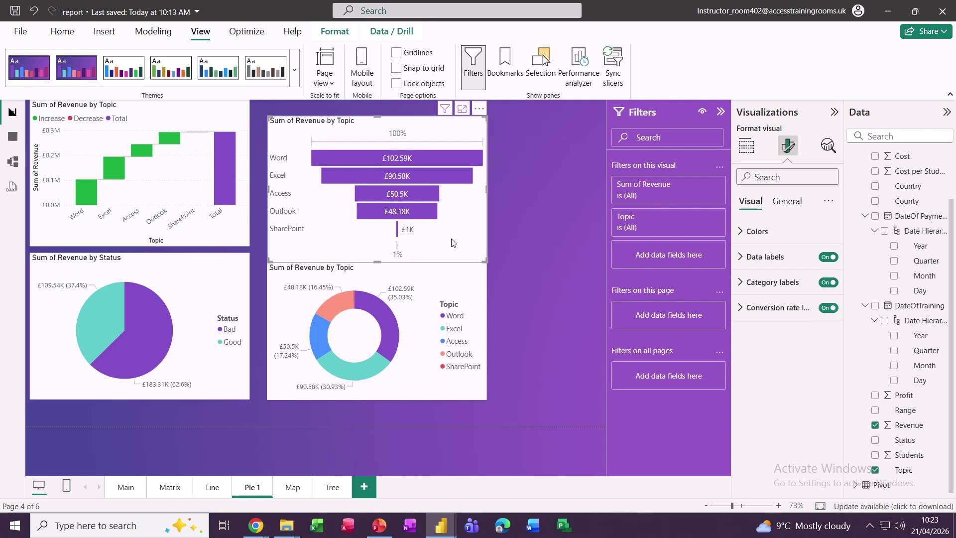
left_click(787, 203)
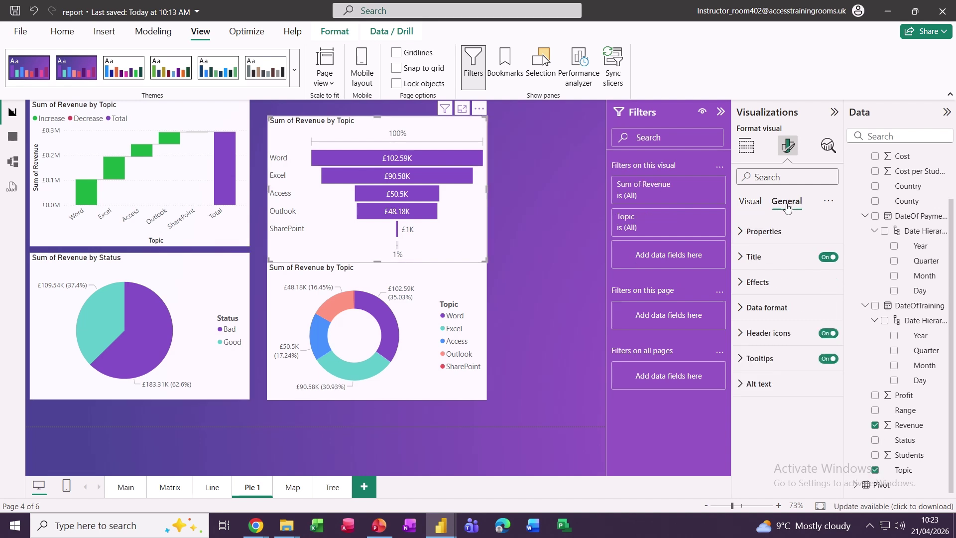
left_click(751, 202)
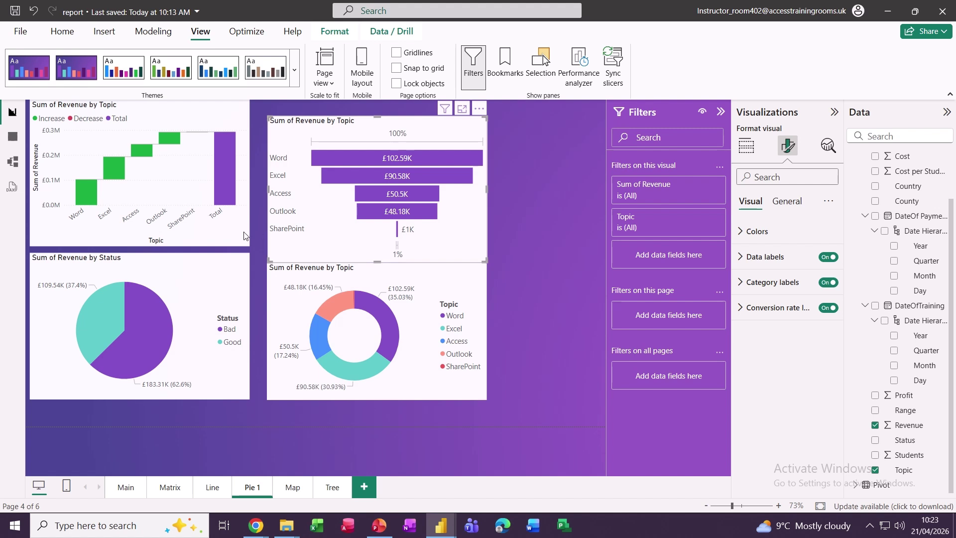
left_click(222, 239)
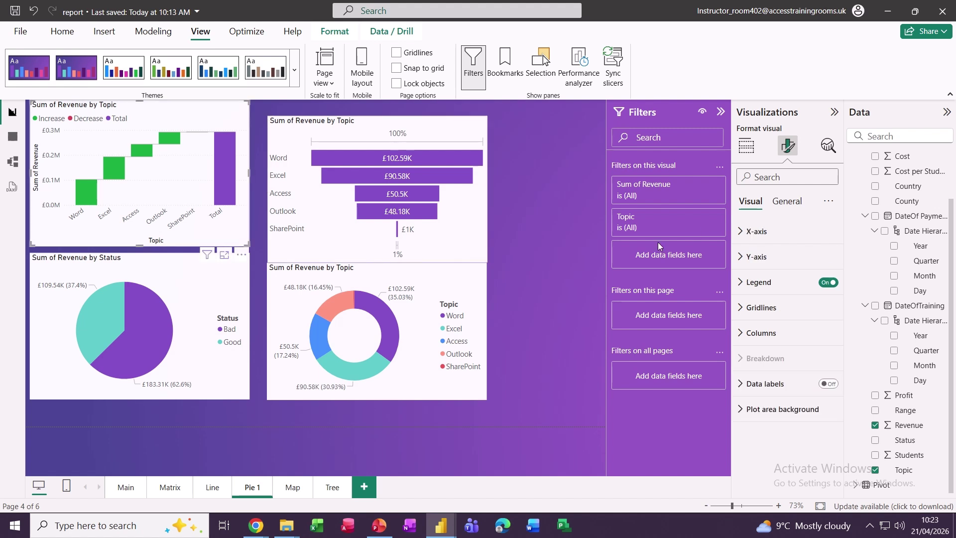
left_click(781, 204)
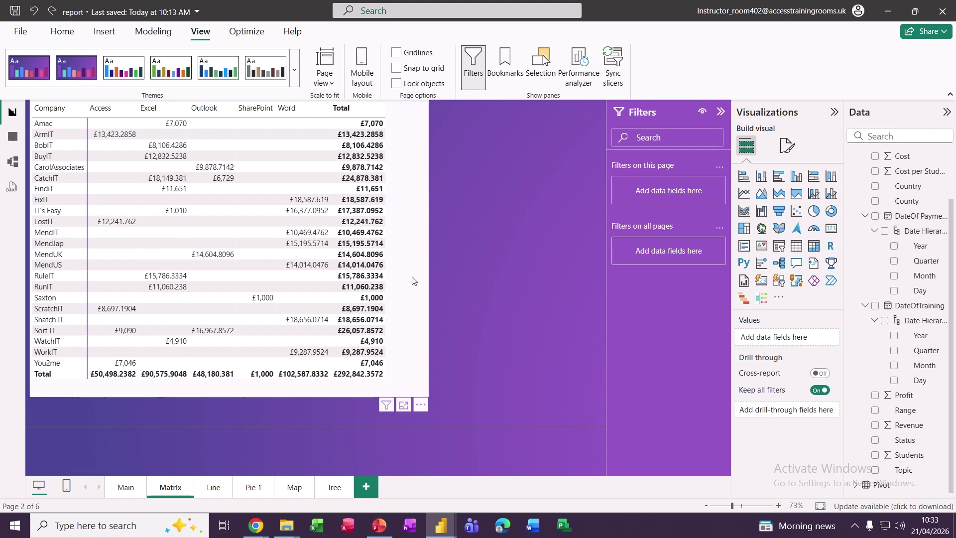
- Set up a gradient background color on the matrix's Sum of Revenue values and add a middle color
left_click(411, 338)
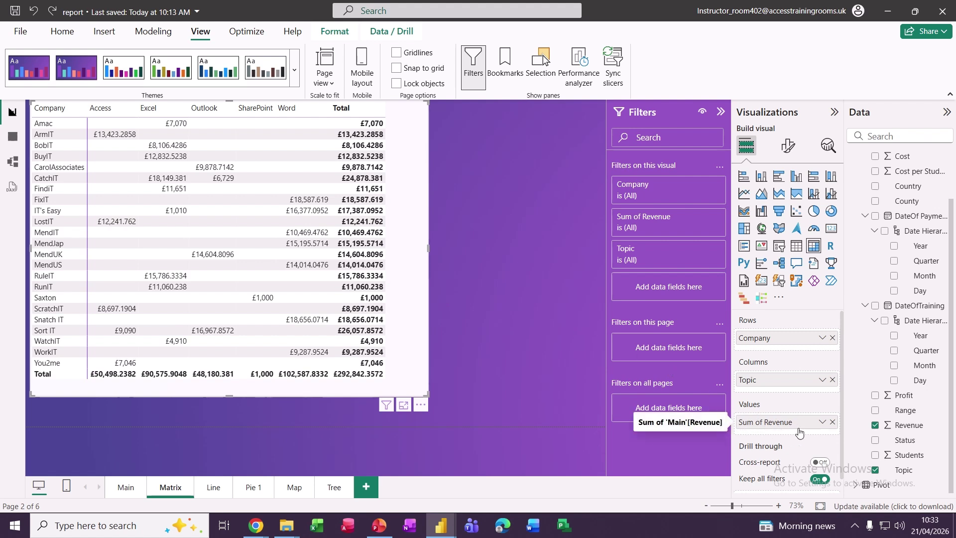
left_click(823, 423)
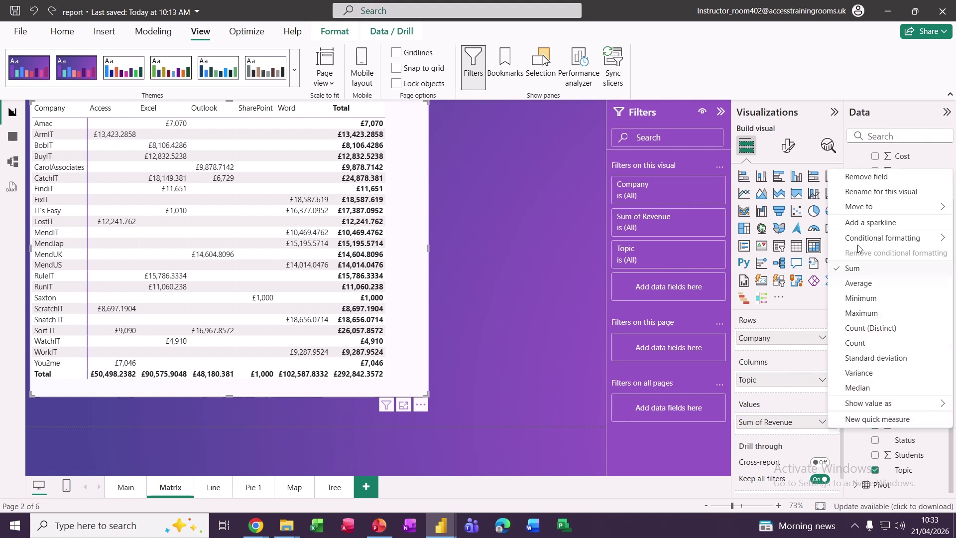
mouse_move(858, 244)
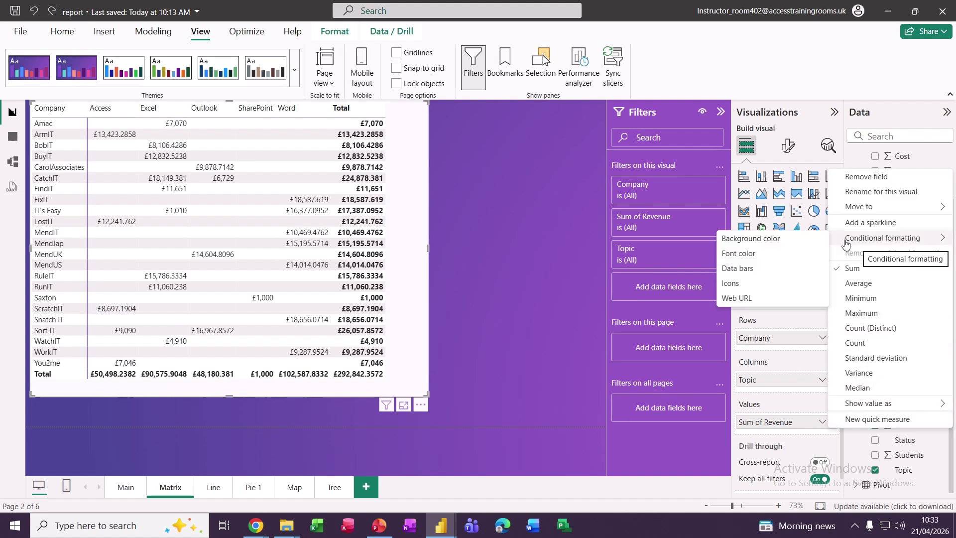
left_click(738, 243)
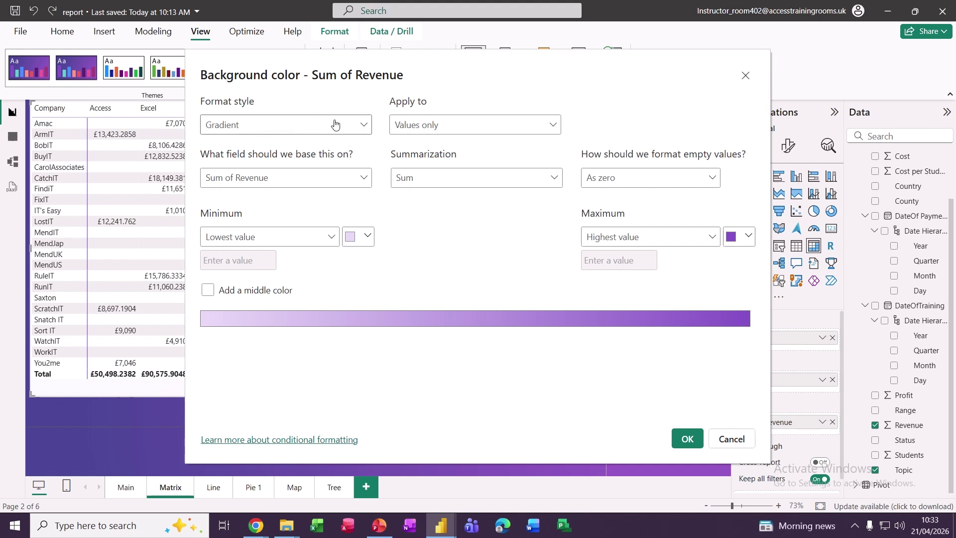
left_click(364, 127)
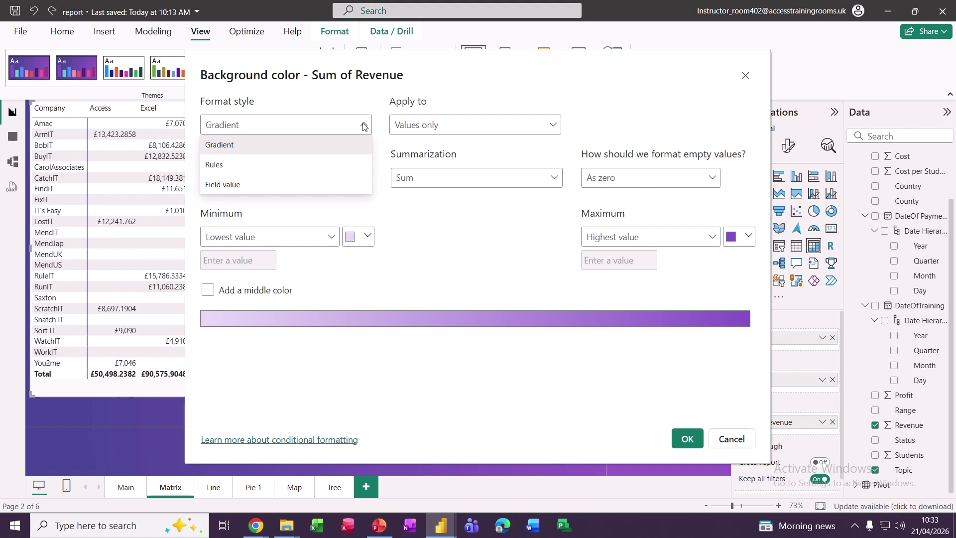
left_click(364, 126)
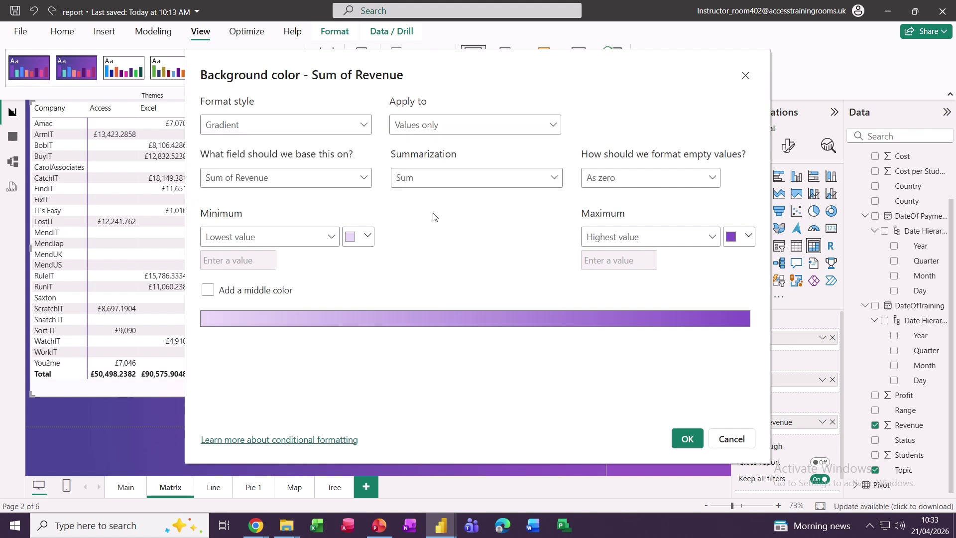
left_click(206, 292)
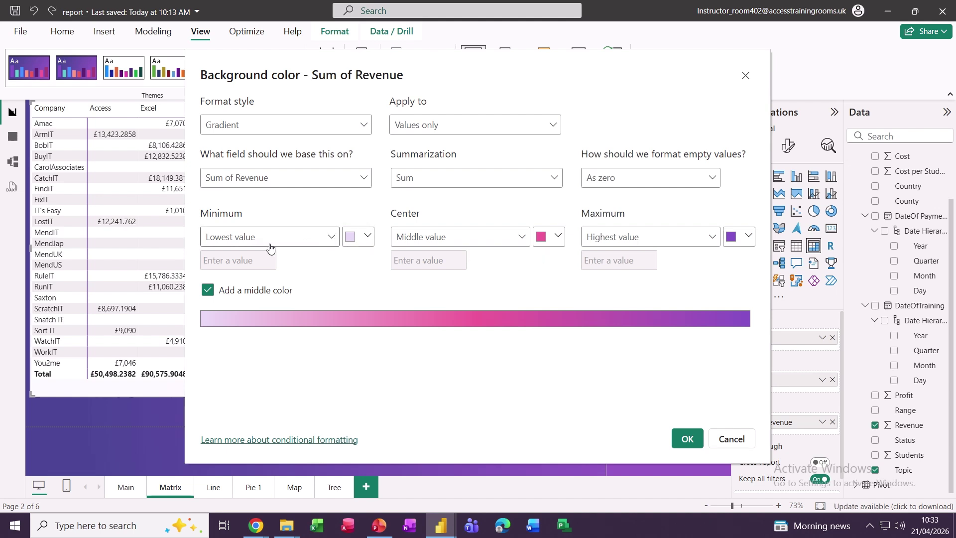
- Set the gradient to red for the lowest, coral for the middle and turquoise for the highest value, and apply it to the matrix
left_click(367, 237)
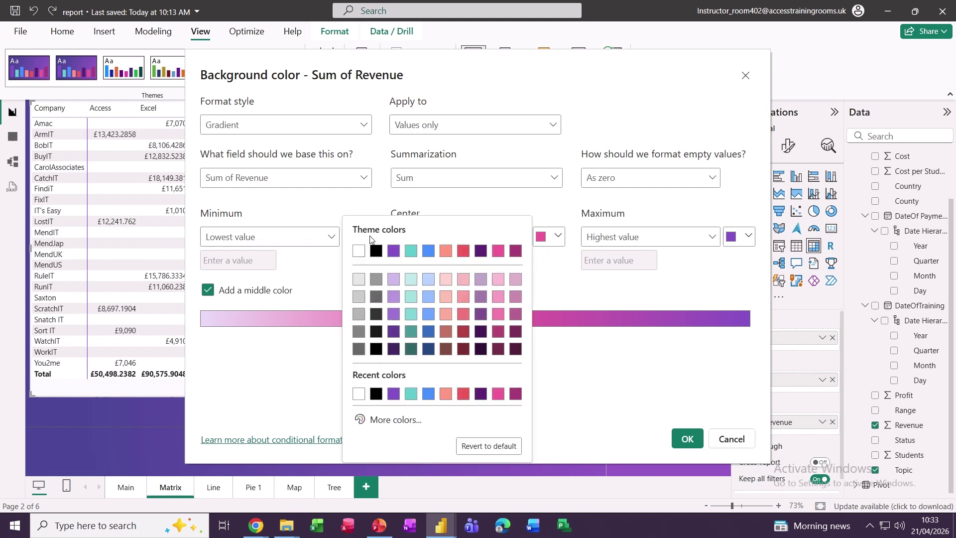
left_click(461, 254)
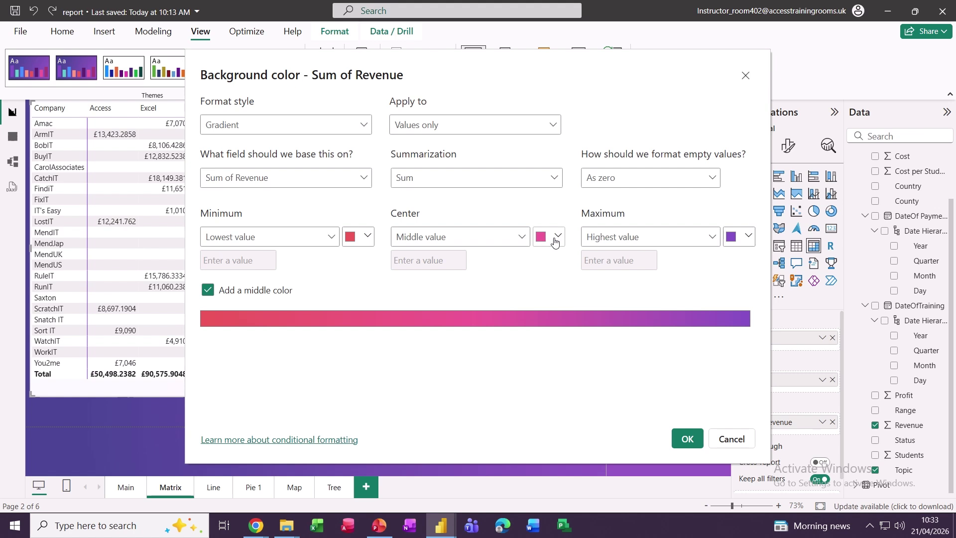
left_click(558, 237)
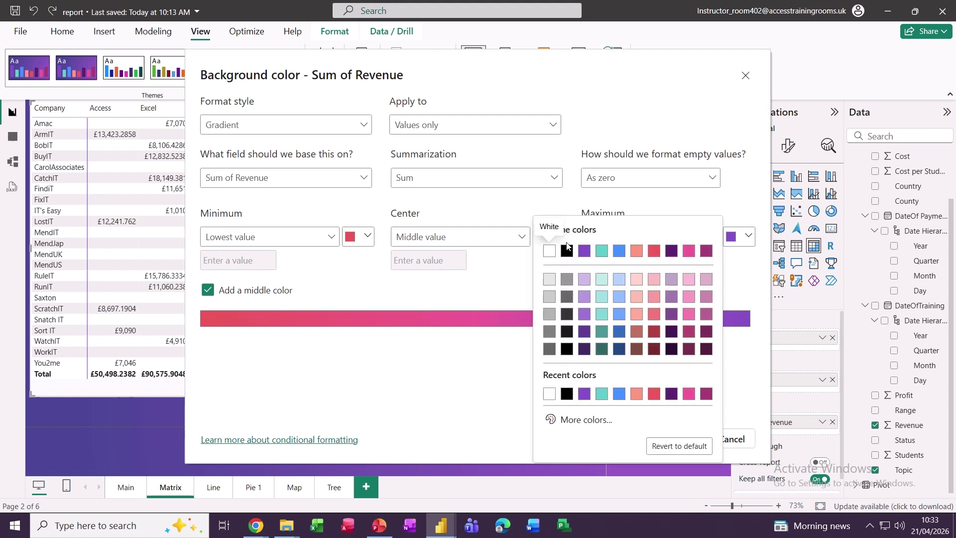
left_click(636, 253)
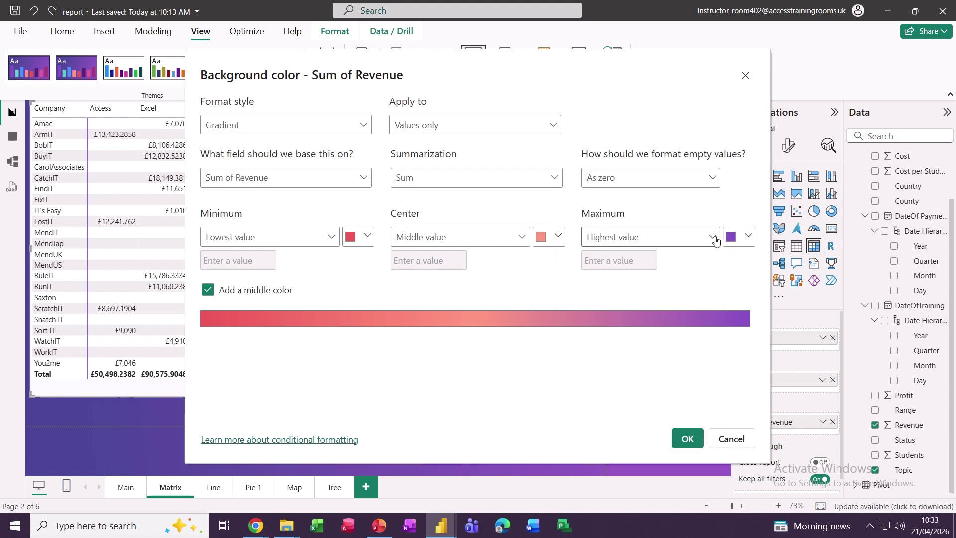
left_click(747, 237)
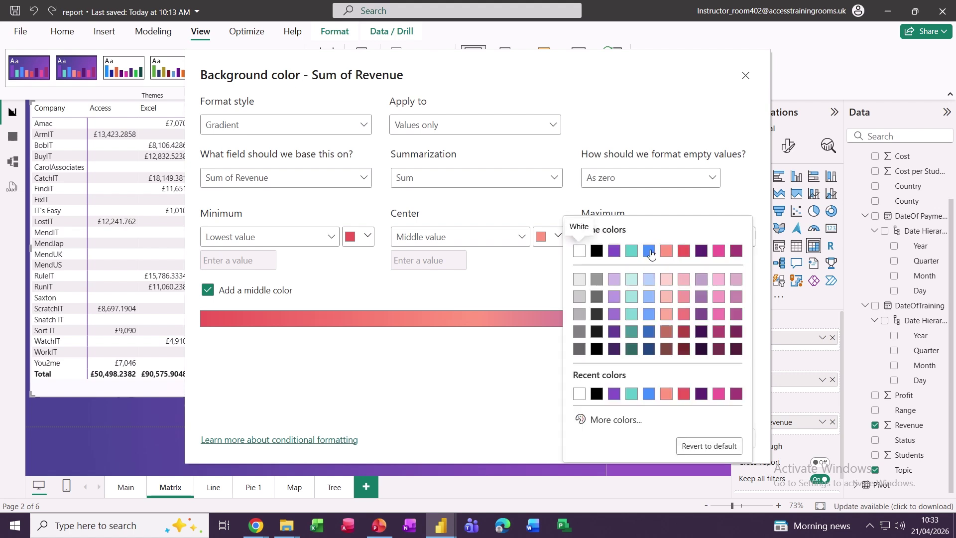
left_click(631, 252)
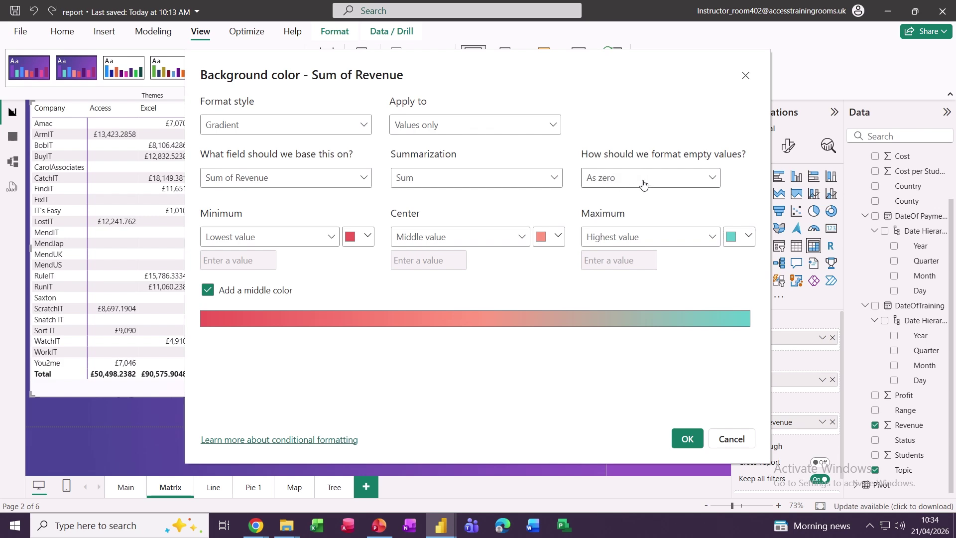
left_click(680, 437)
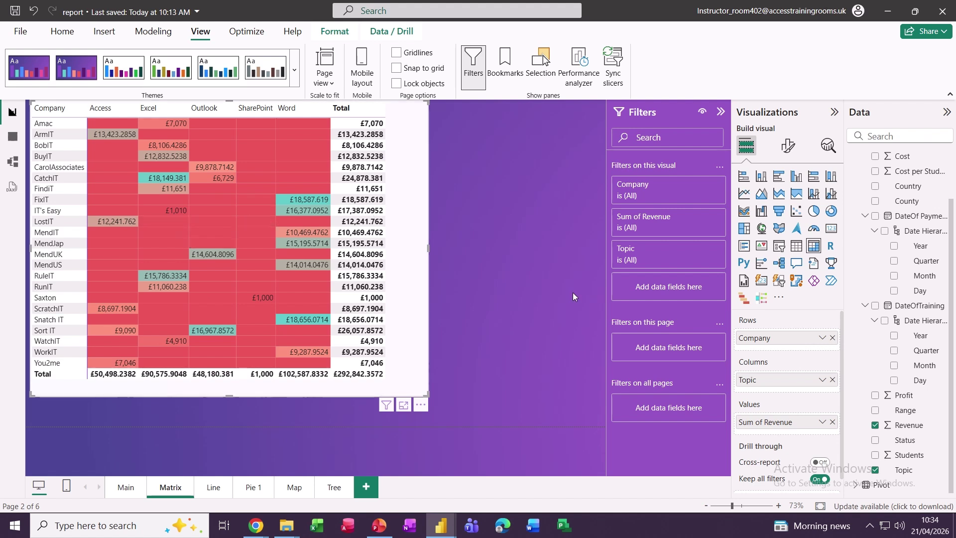
- Change the Sum of Revenue background color formatting so that empty values use Don't format
left_click(822, 423)
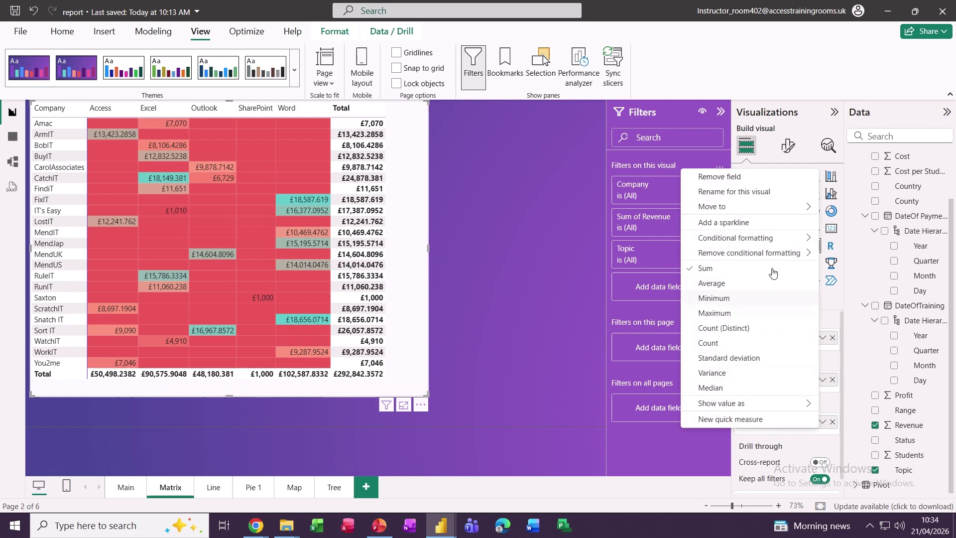
mouse_move(760, 239)
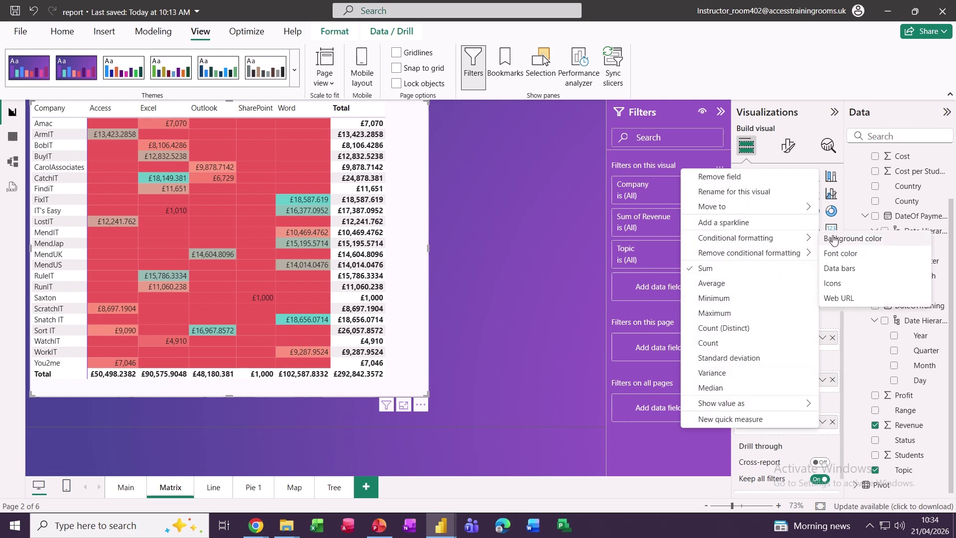
left_click(834, 241)
left_click(601, 184)
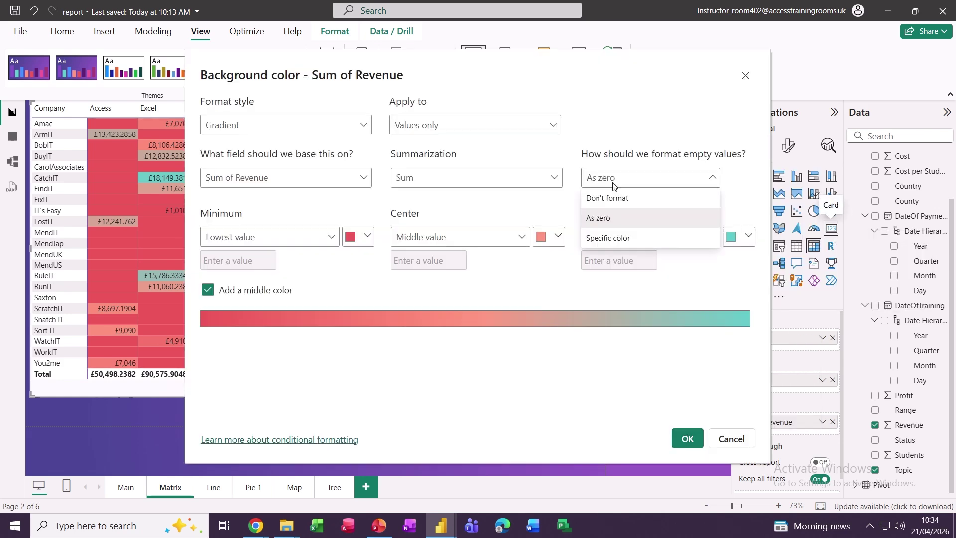
left_click(597, 200)
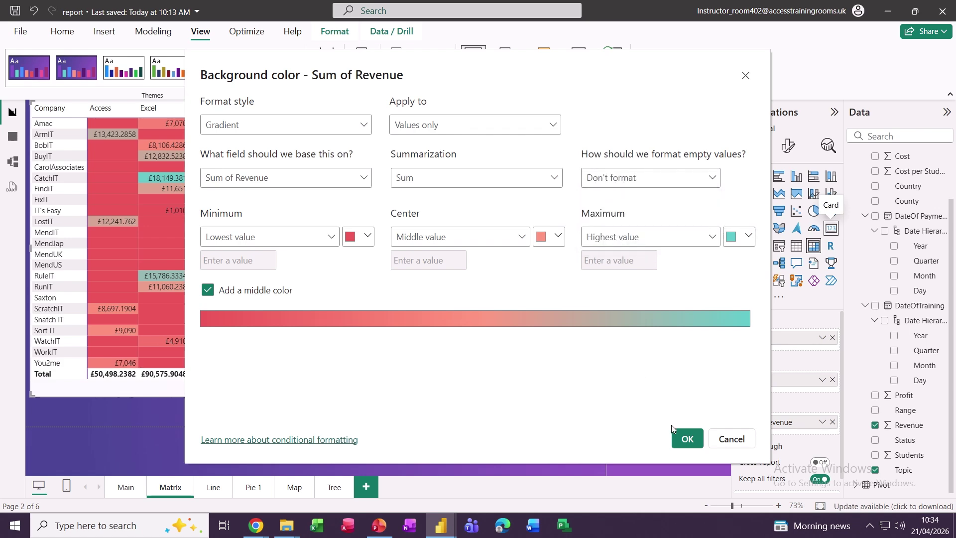
left_click(685, 439)
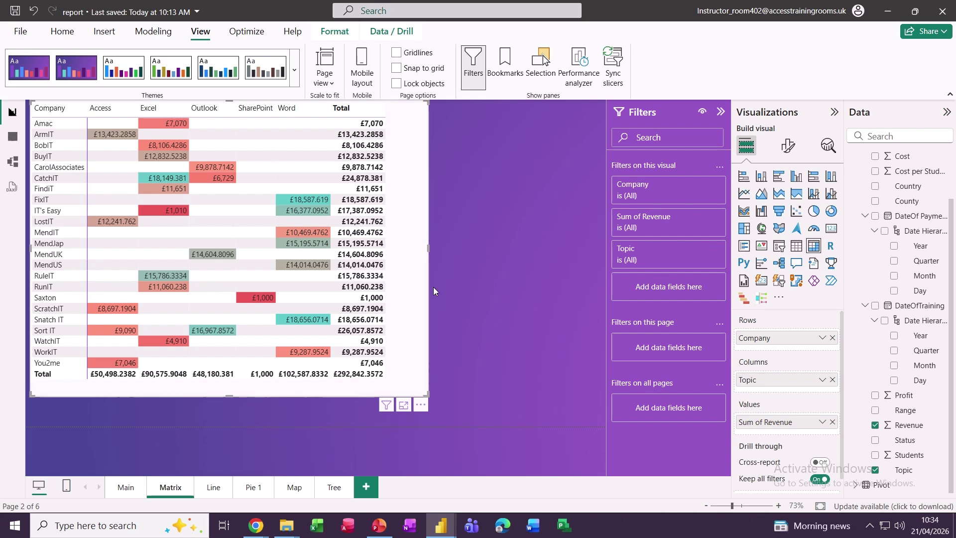
- Undo both background color formatting changes on the matrix
key("ctrl+z")
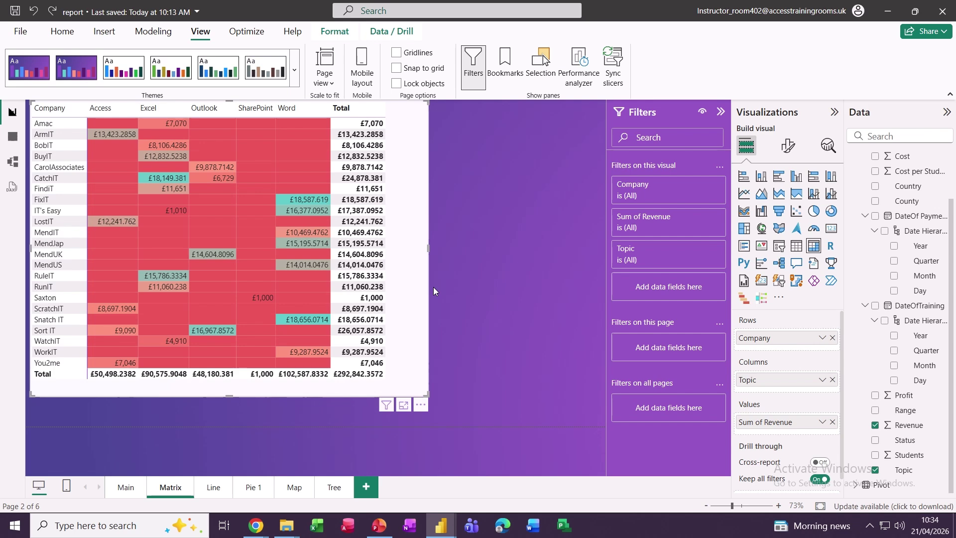
key("ctrl+z")
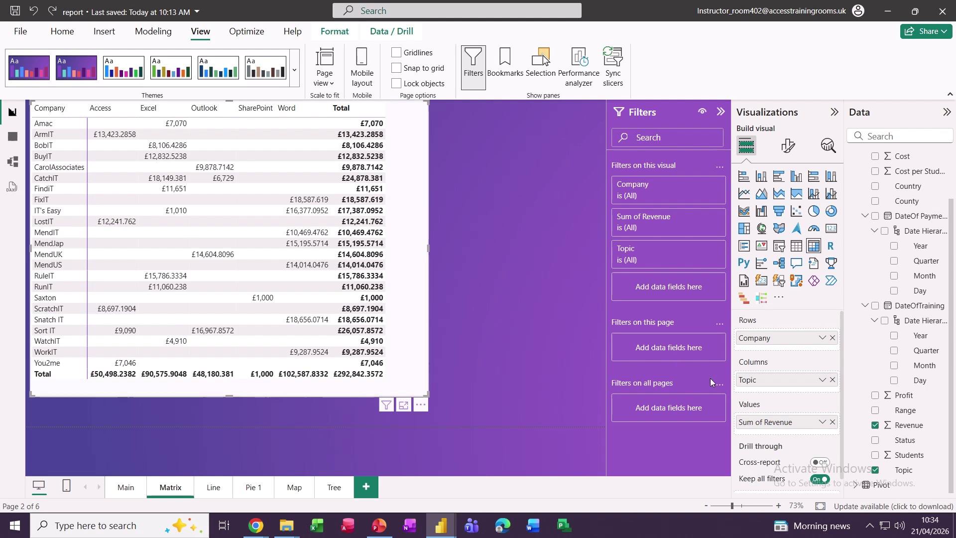
- Apply left-to-right purple data bars to the matrix's Sum of Revenue values only, and undo the formatting
left_click(822, 422)
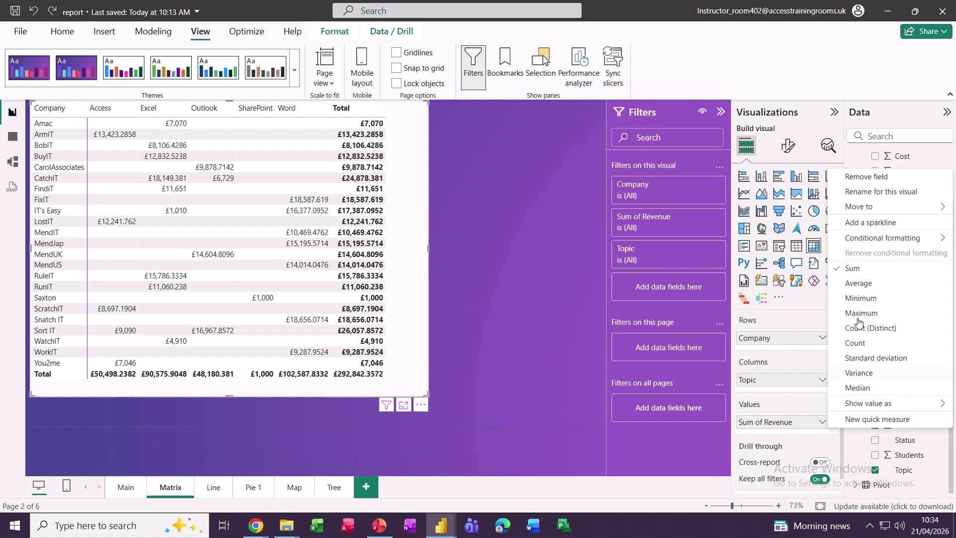
mouse_move(864, 238)
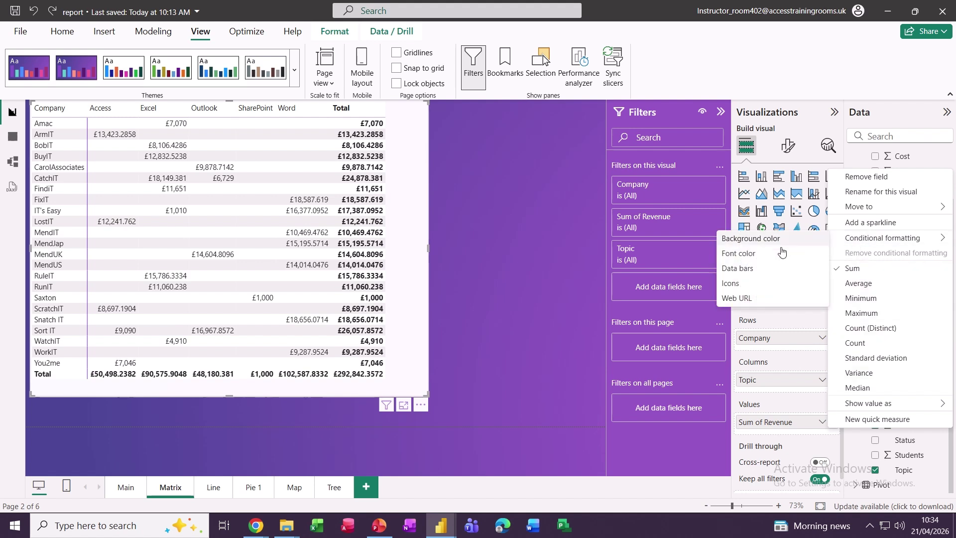
left_click(747, 270)
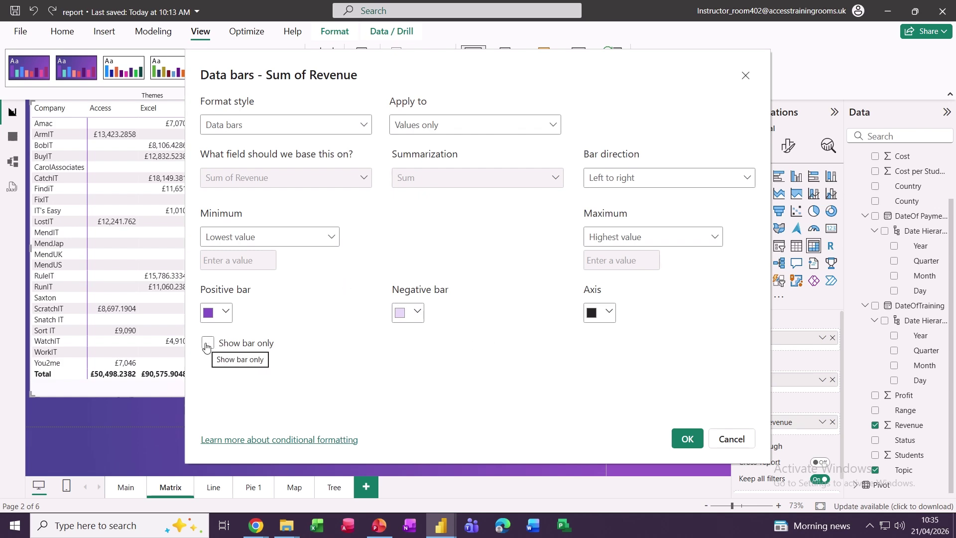
left_click(686, 440)
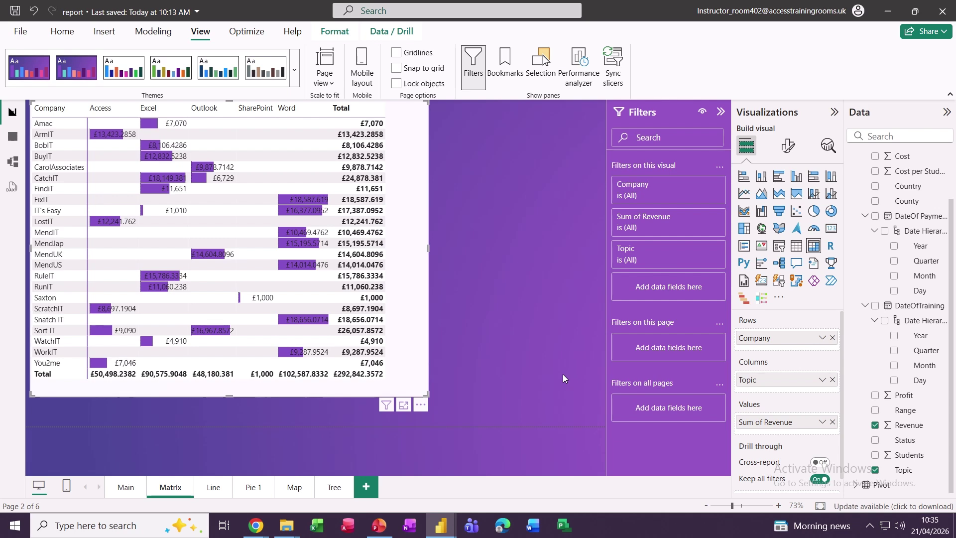
key("ctrl+z")
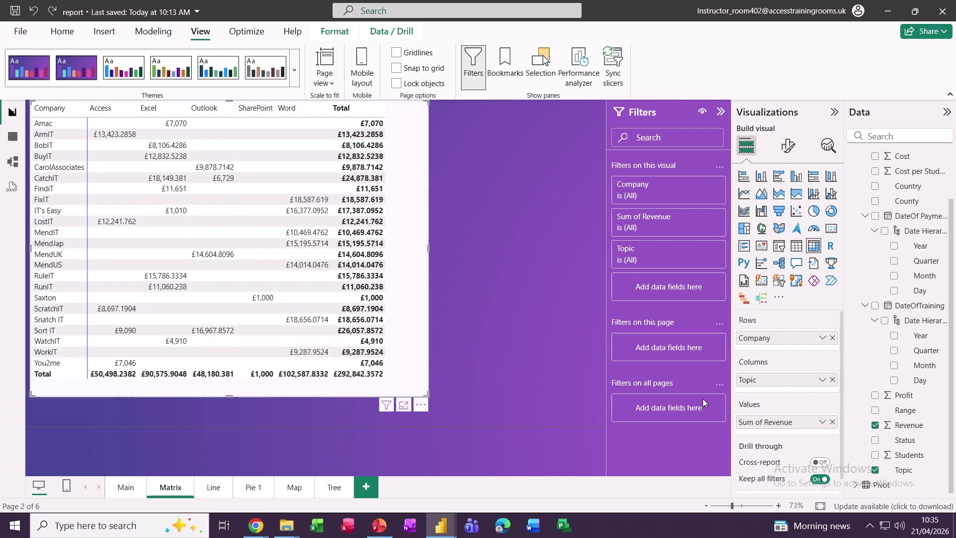
- Apply red diamond, yellow triangle and green circle icons to the Sum of Revenue values with 33 and 67 percent thresholds, and undo them
left_click(822, 423)
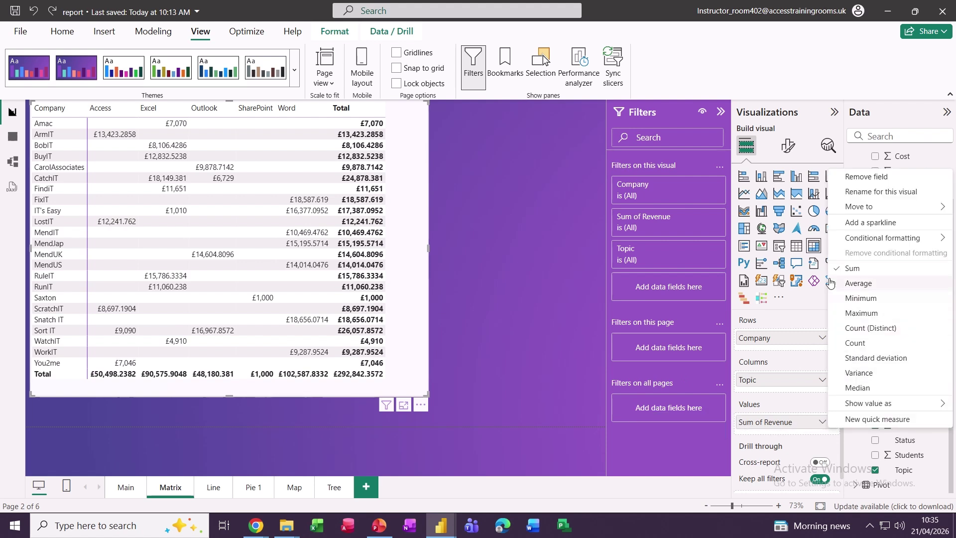
mouse_move(859, 245)
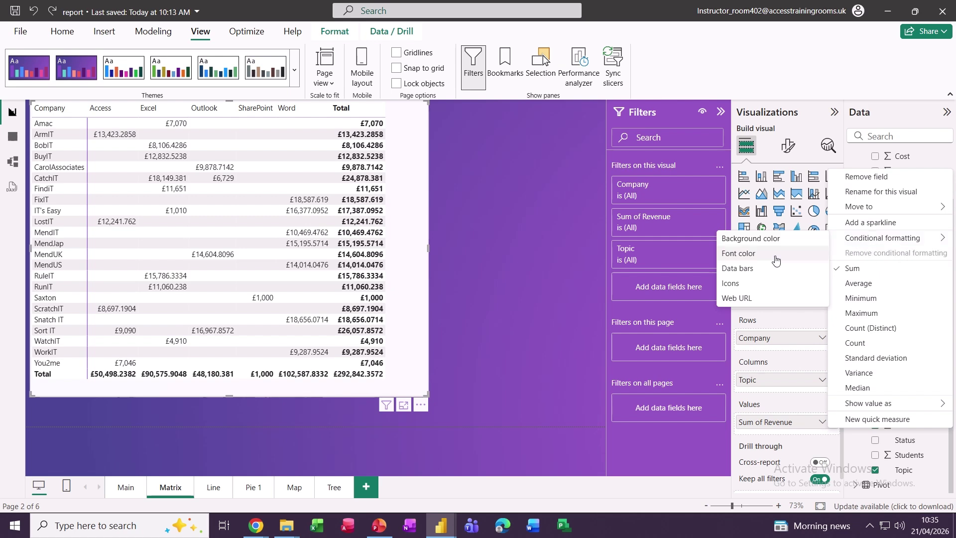
left_click(734, 284)
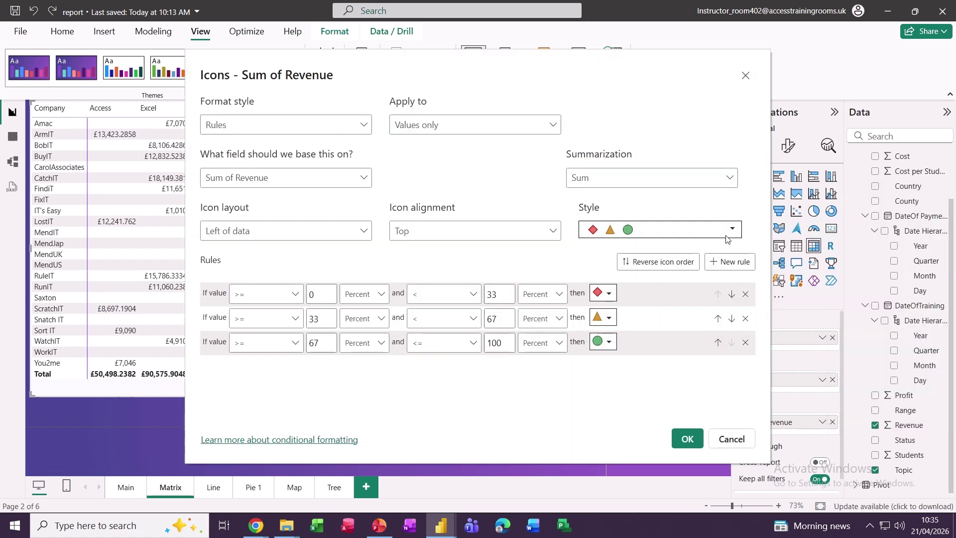
left_click(733, 231)
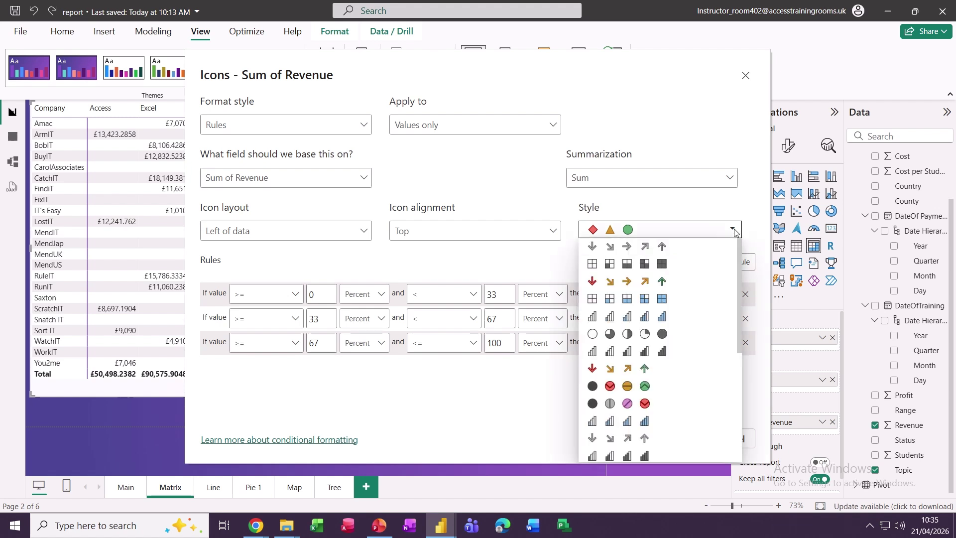
left_click(734, 230)
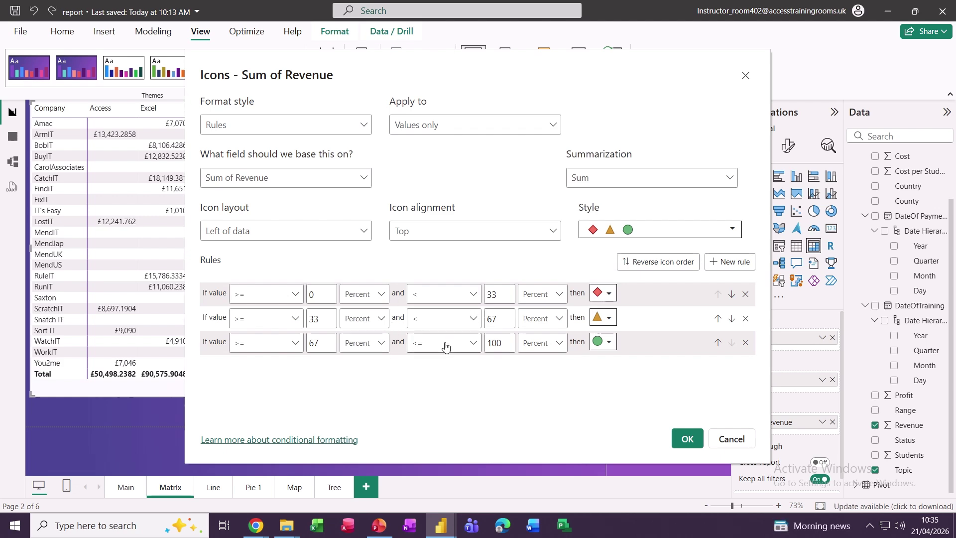
left_click(686, 443)
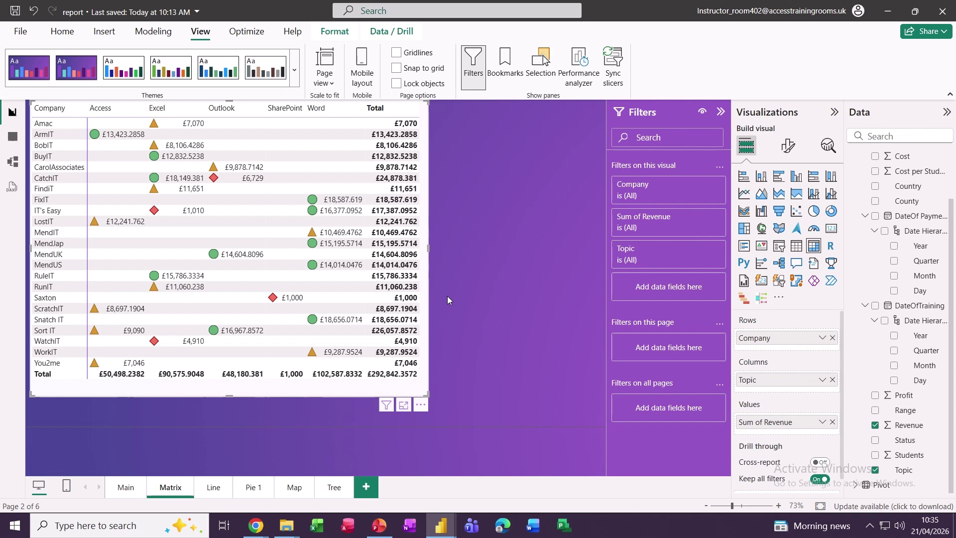
key("ctrl+z")
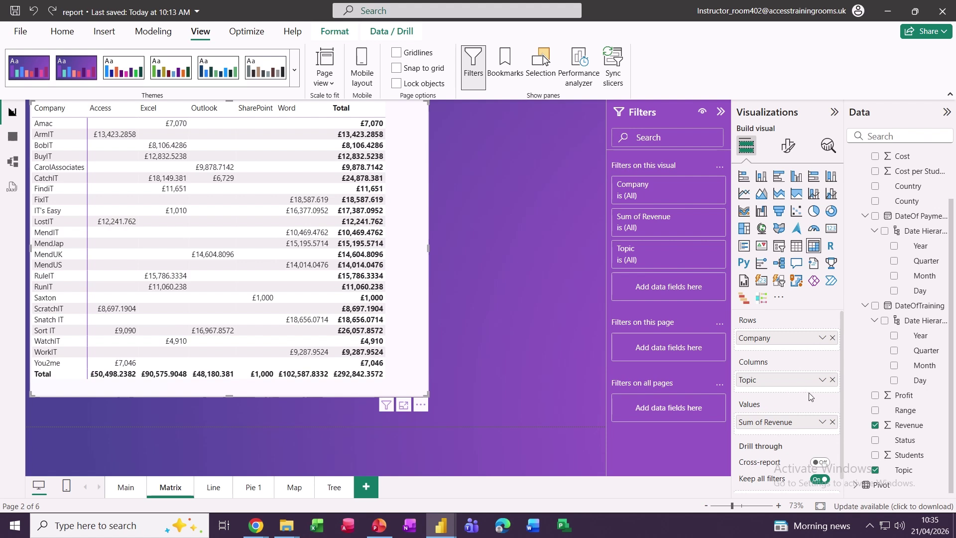
- Start icon conditional formatting on the matrix's Sum of Revenue and delete the yellow triangle and green circle rules
left_click(822, 423)
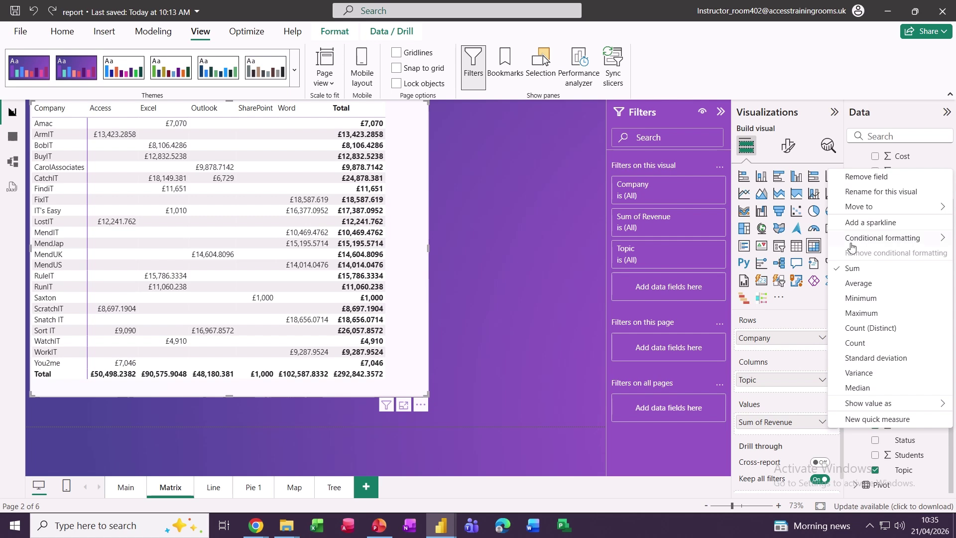
mouse_move(854, 245)
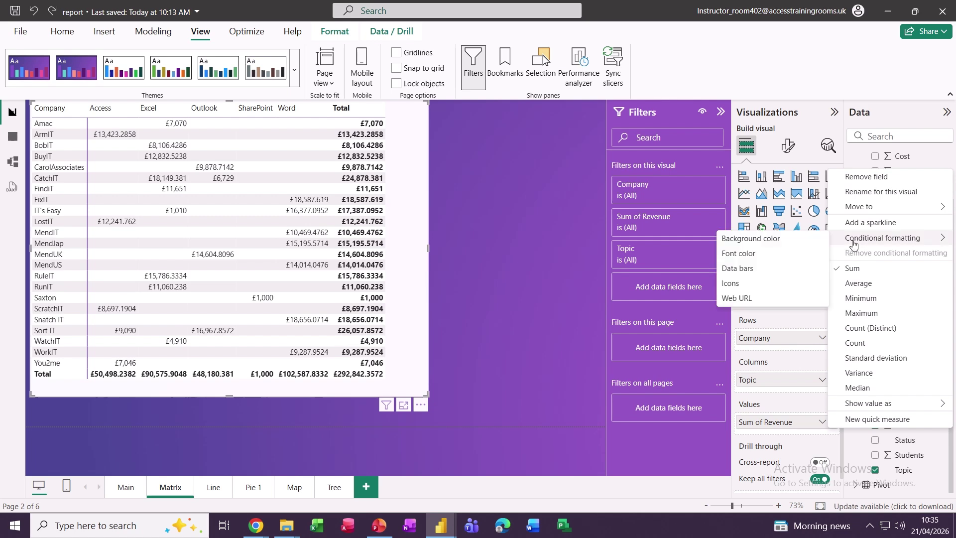
left_click(729, 290)
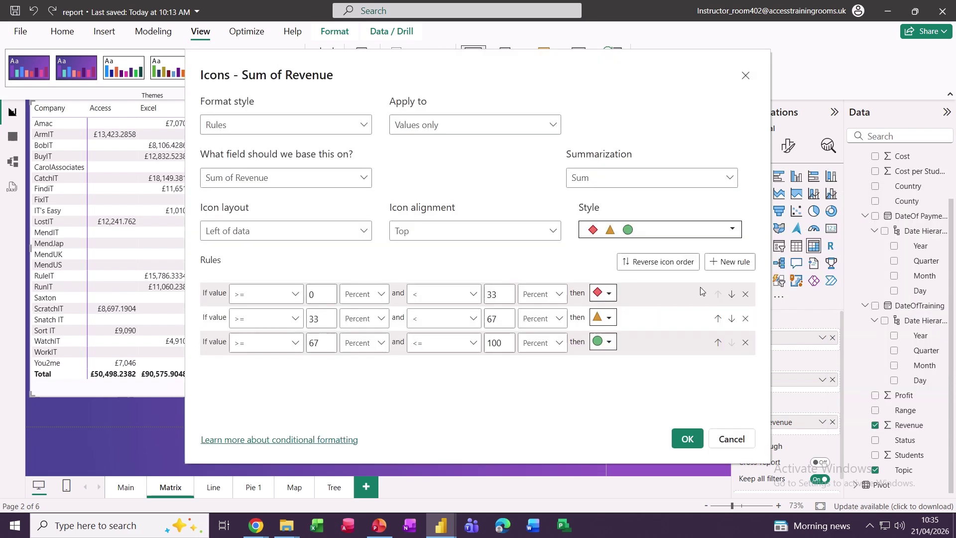
left_click(746, 342)
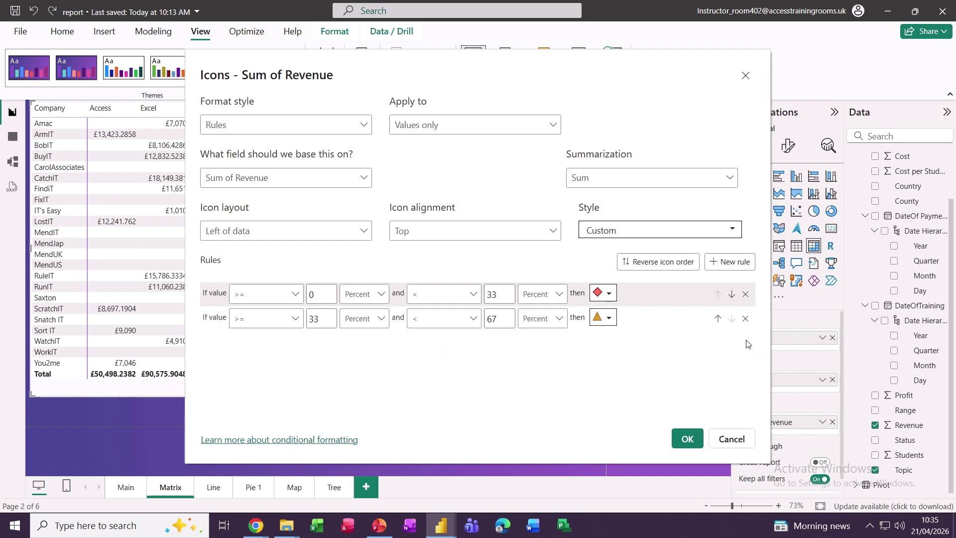
left_click(745, 319)
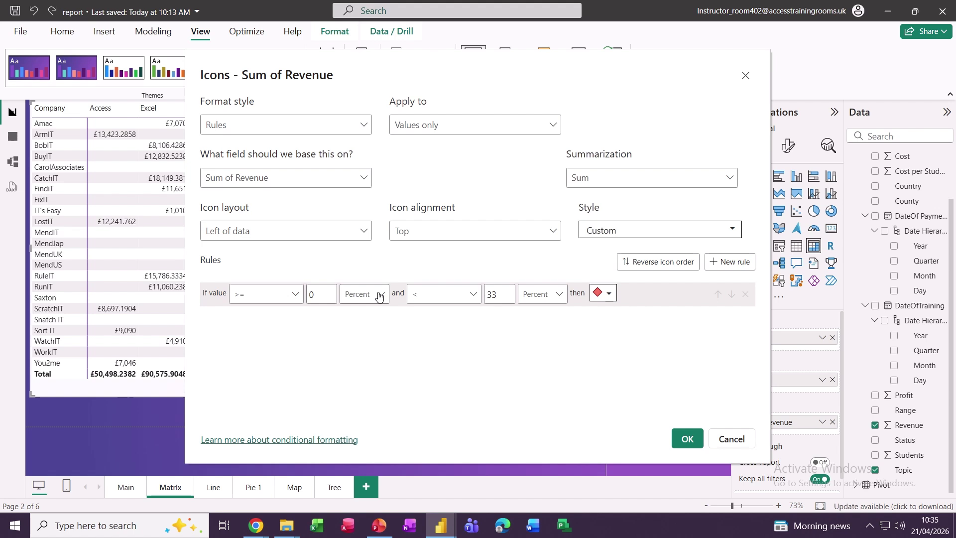
- Set the red diamond rule to use Number for both limits, with an upper limit of 5000
left_click(361, 297)
left_click(354, 317)
left_click(561, 297)
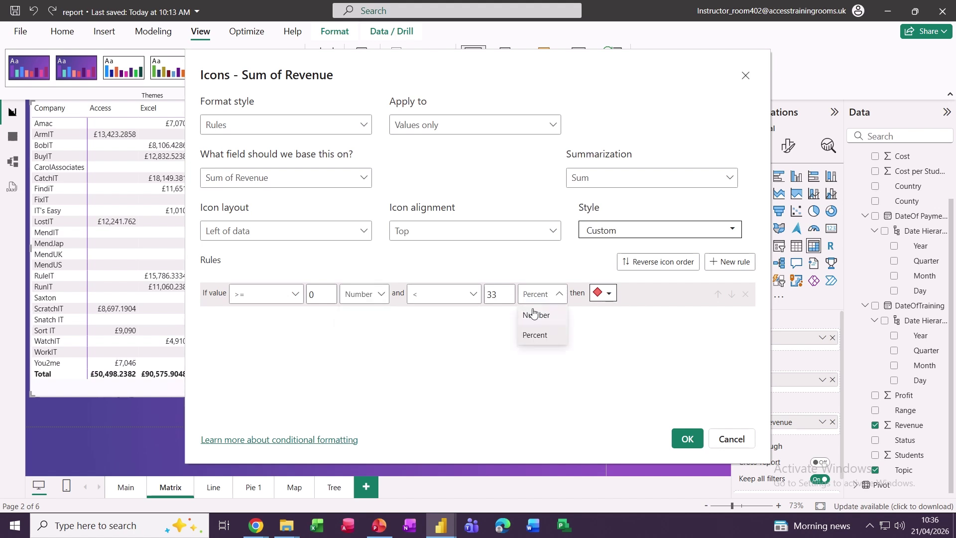
left_click(526, 314)
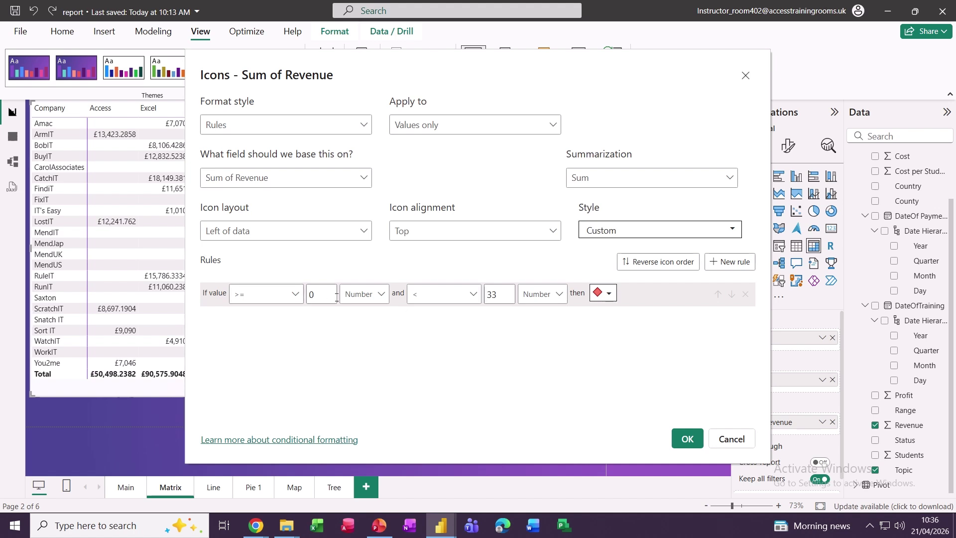
double_click(491, 293)
type("5000")
- Add a green circle rule for numbers from 5000 to less than 10000 and apply the icon formatting to the matrix
left_click(726, 266)
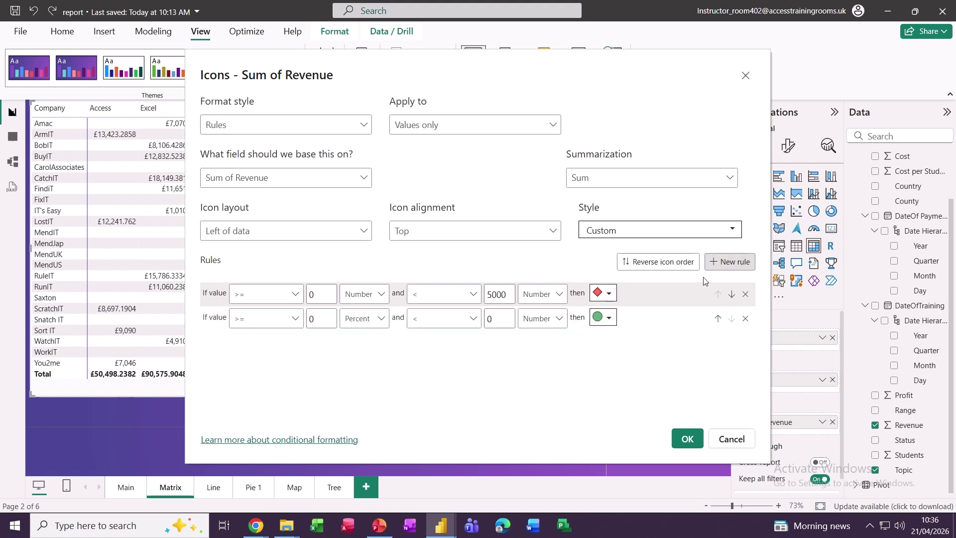
left_click(382, 323)
left_click(362, 342)
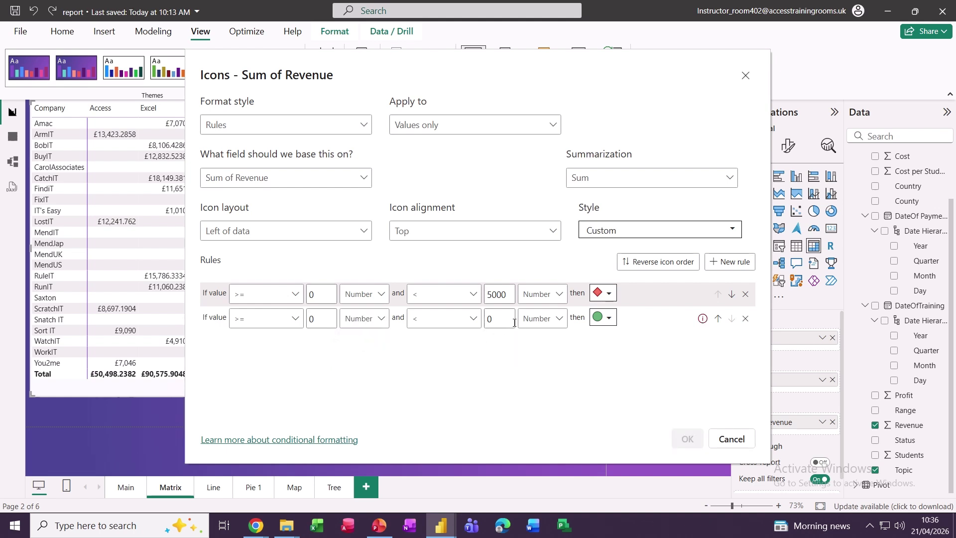
left_click(320, 319)
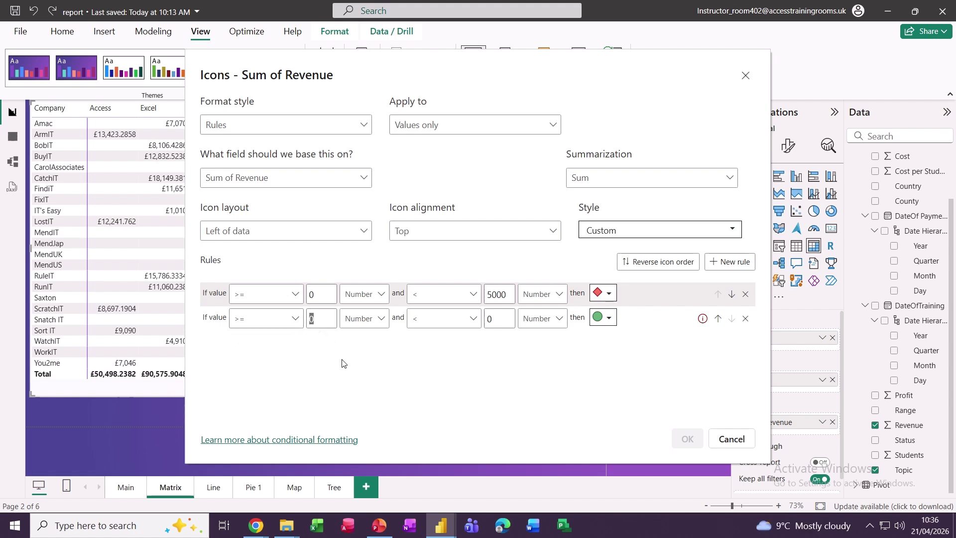
type("5000")
left_click(426, 319)
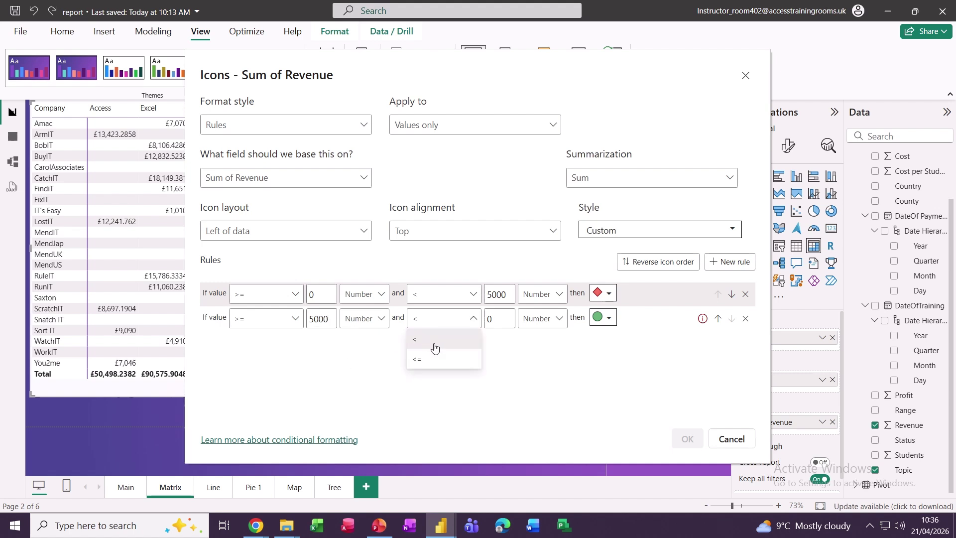
left_click(501, 318)
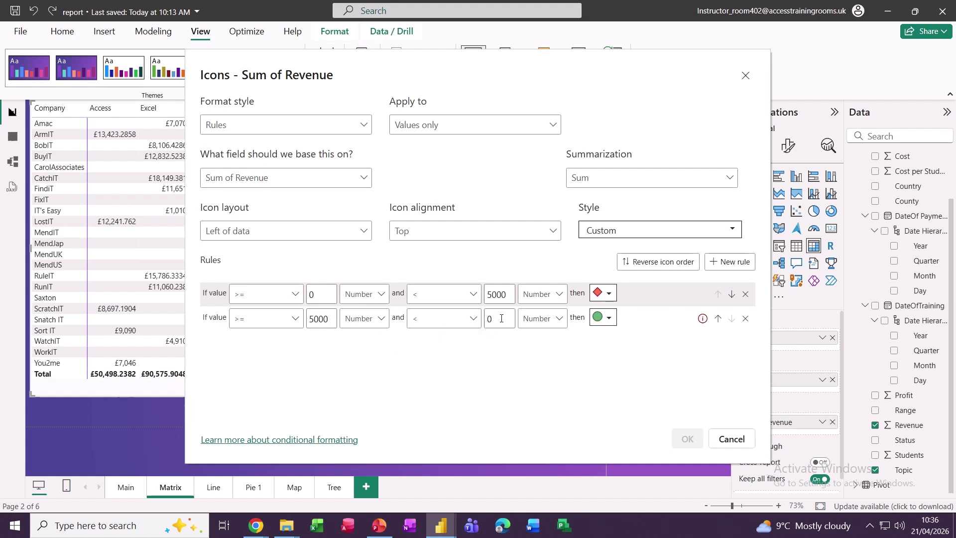
type("10000")
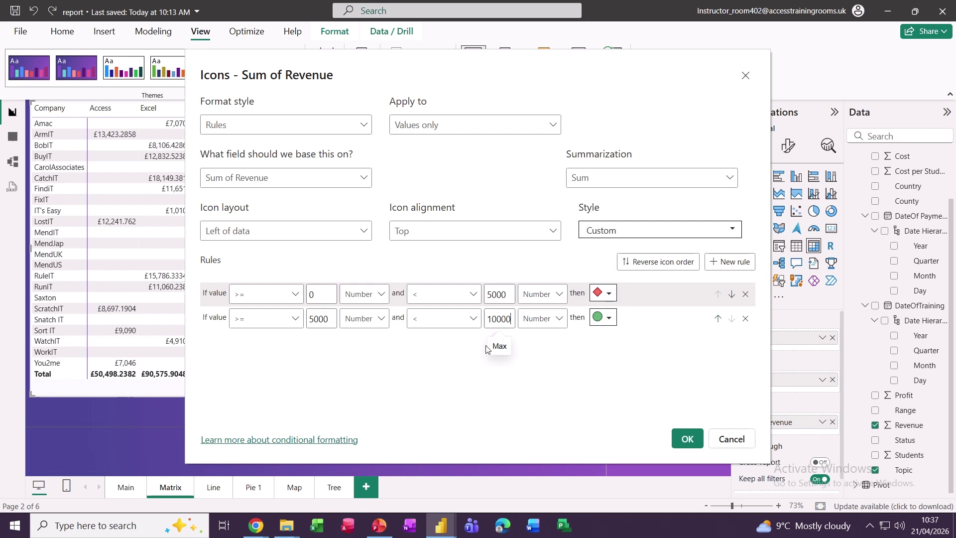
left_click(683, 442)
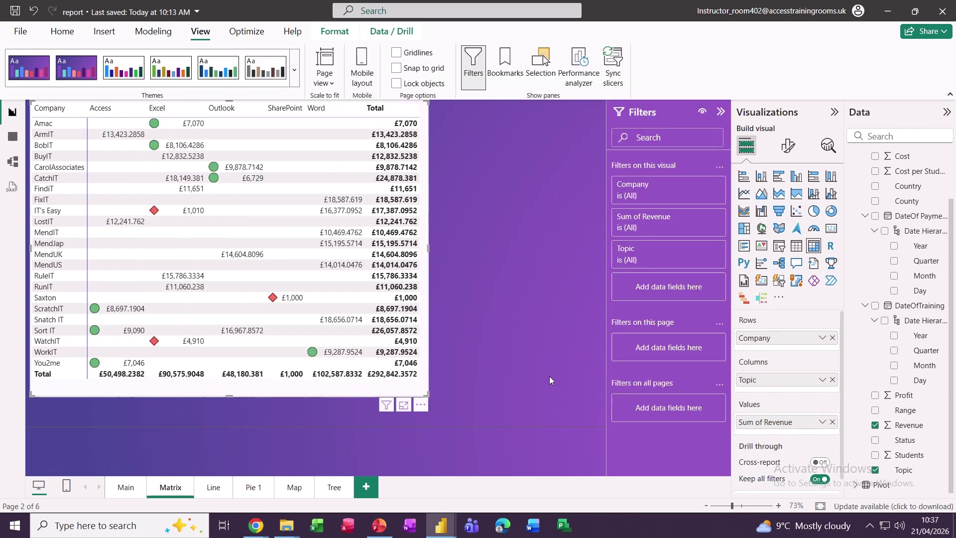